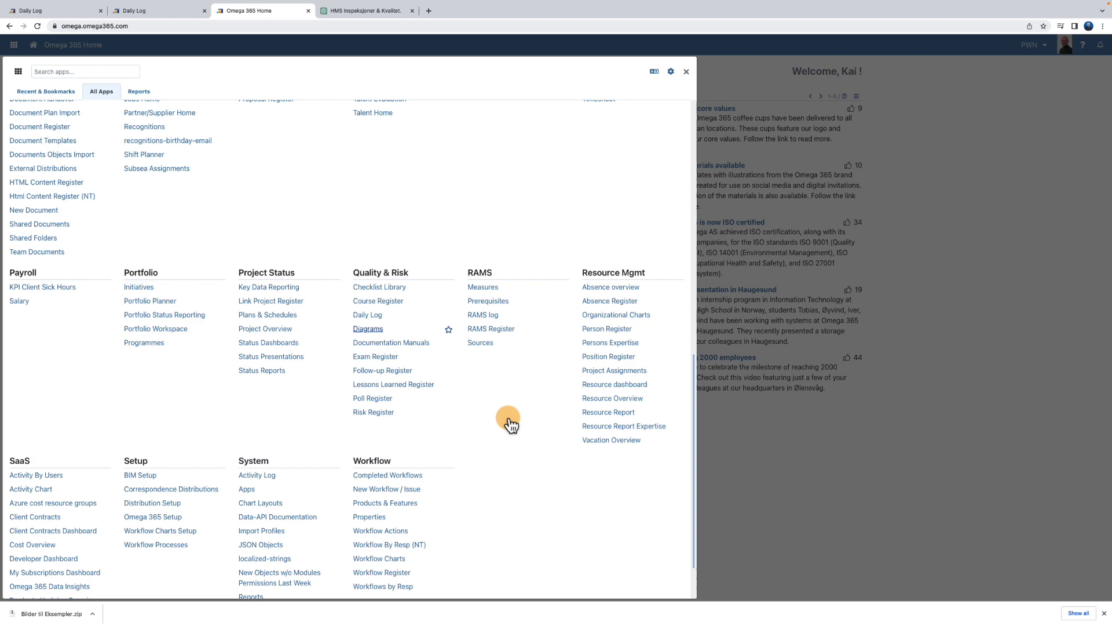
Open Daily Log, select entry 10237, and toggle its details side panel open and closed
click(372, 313)
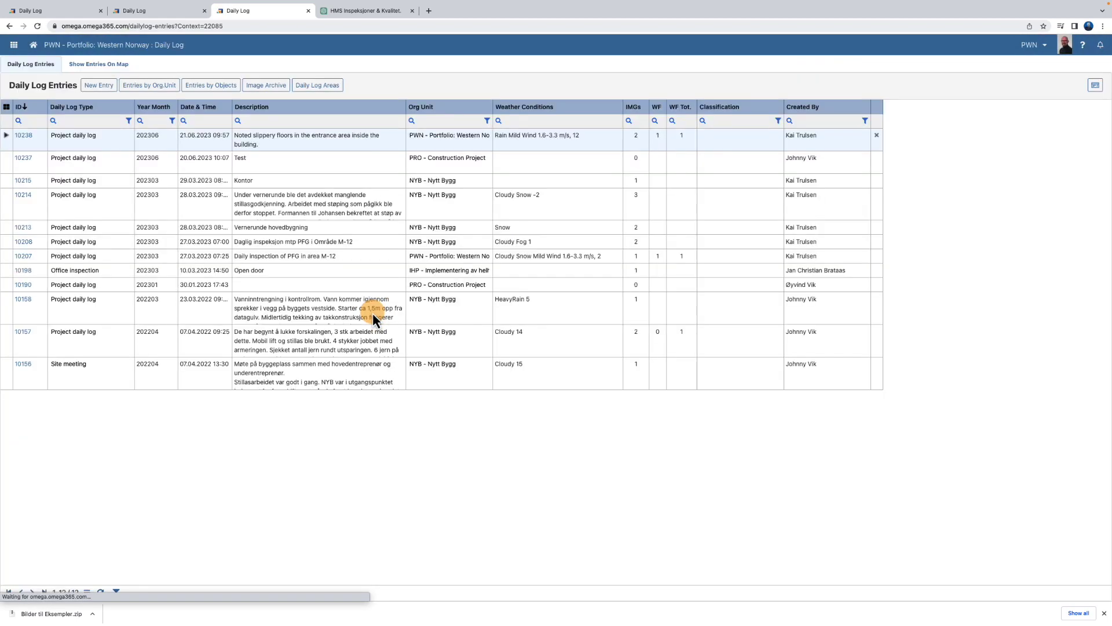
click(6, 168)
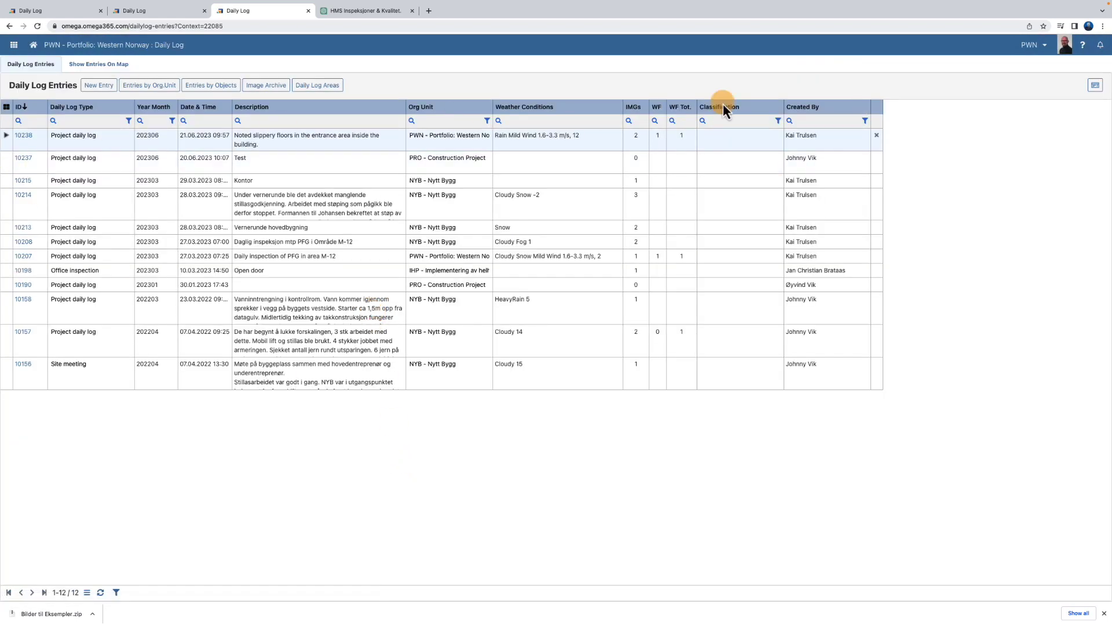
click(1093, 86)
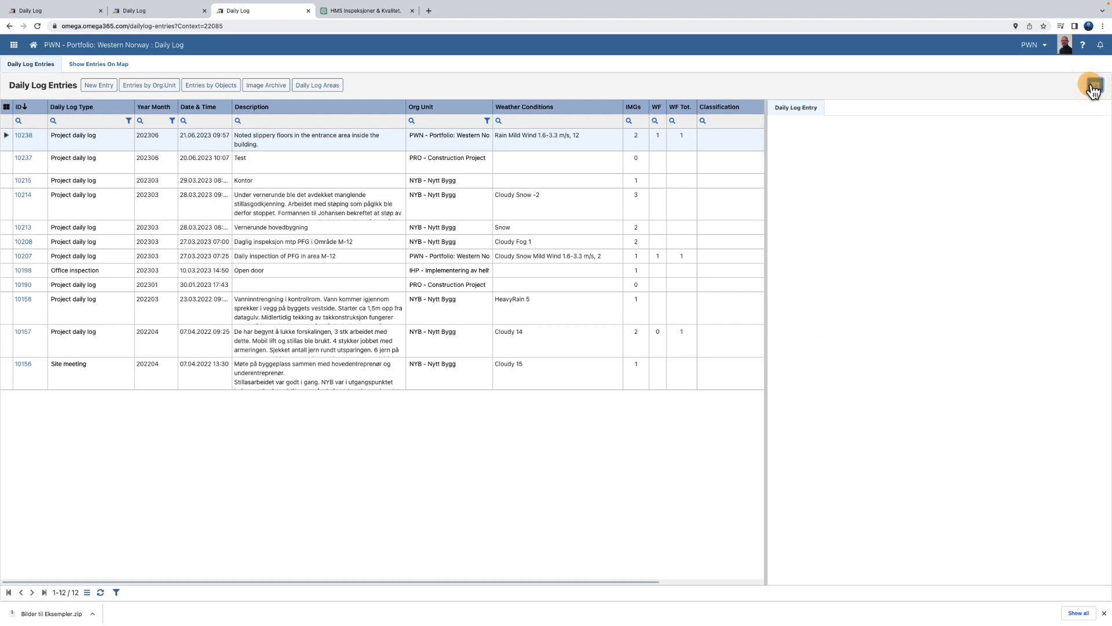
click(1094, 87)
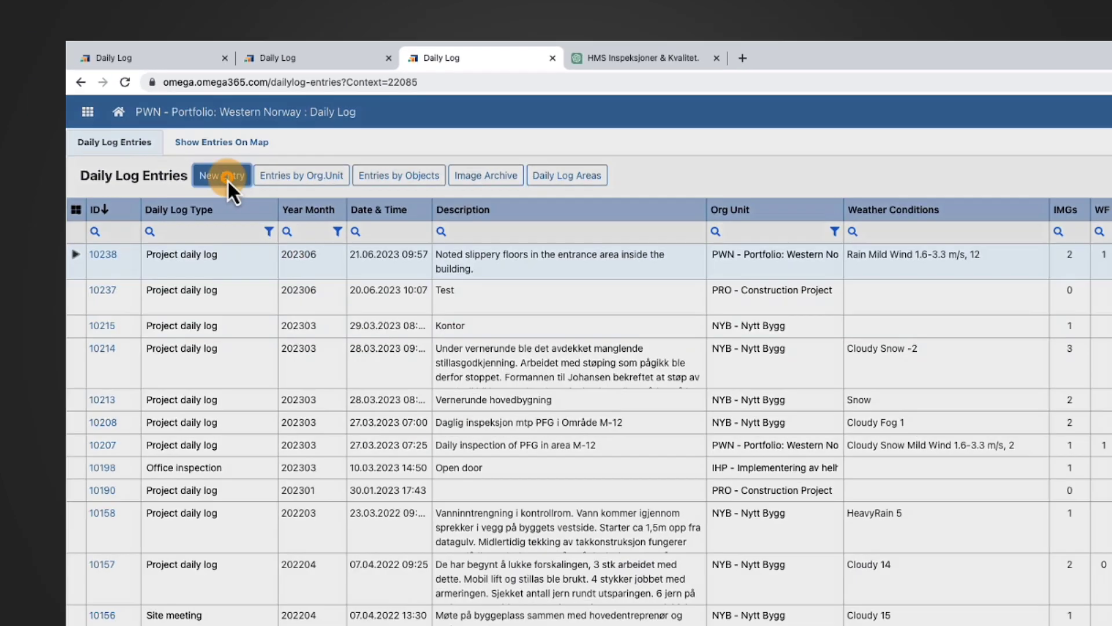
Add a new entry with org unit PWN - Portfolio: Western Norway and type Project daily log
click(200, 164)
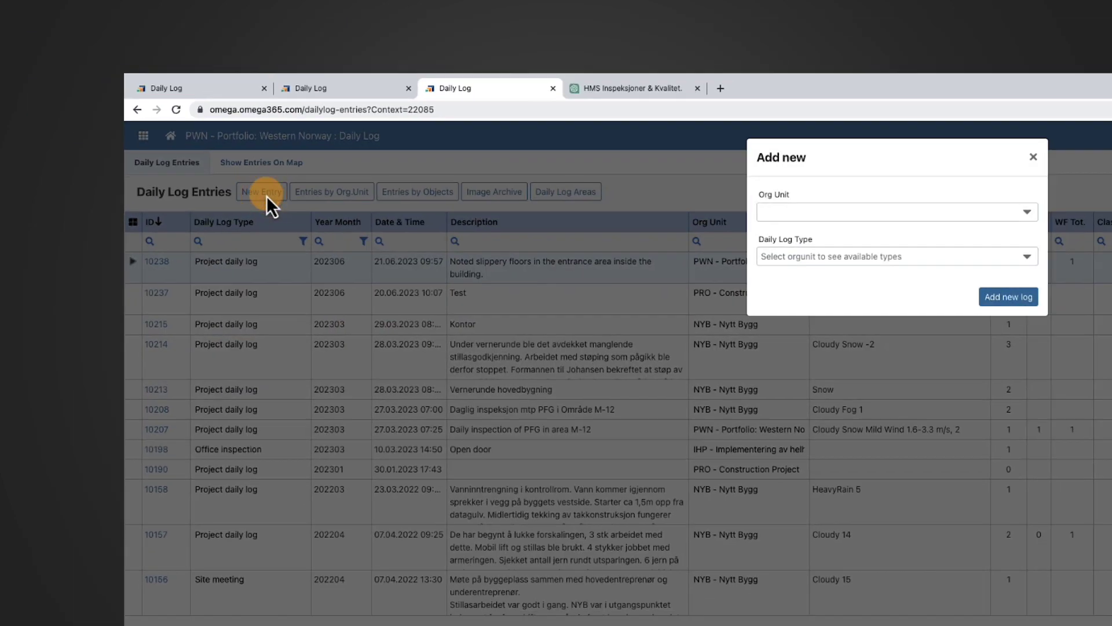
click(897, 212)
click(889, 293)
click(898, 256)
click(847, 318)
click(1002, 296)
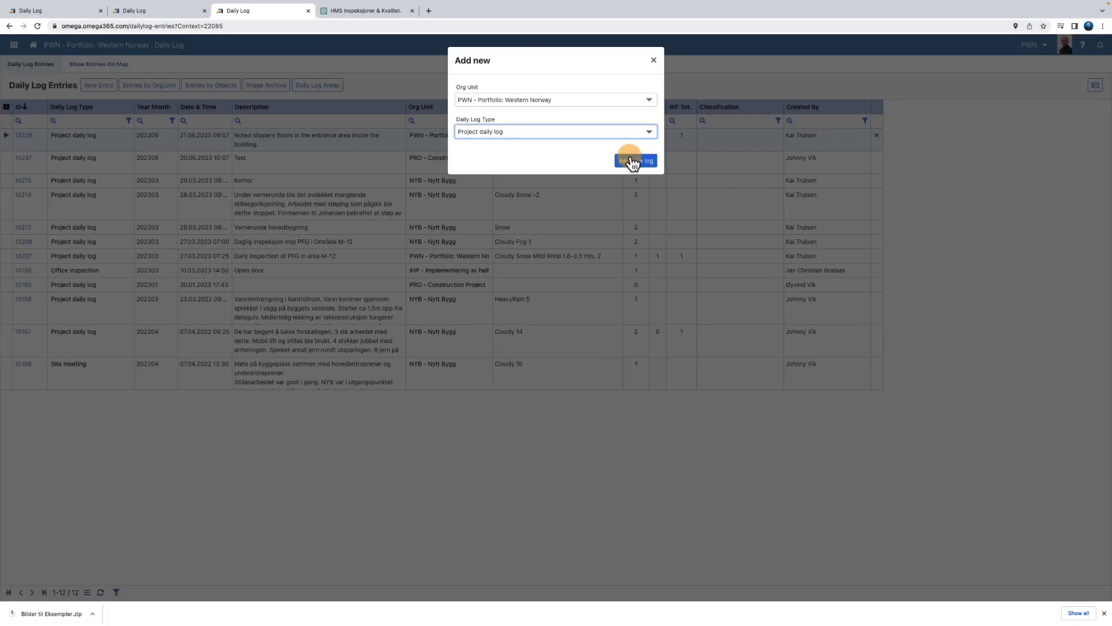
click(635, 160)
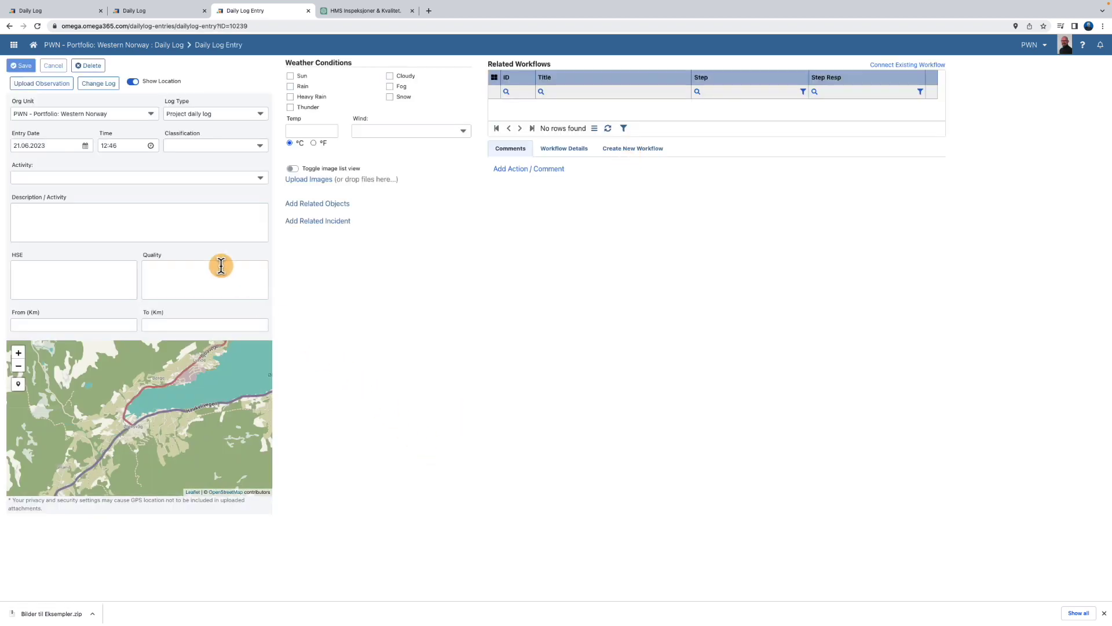
Set the entry date to the 21st, time 09:00, and activity Room Inspection
click(85, 145)
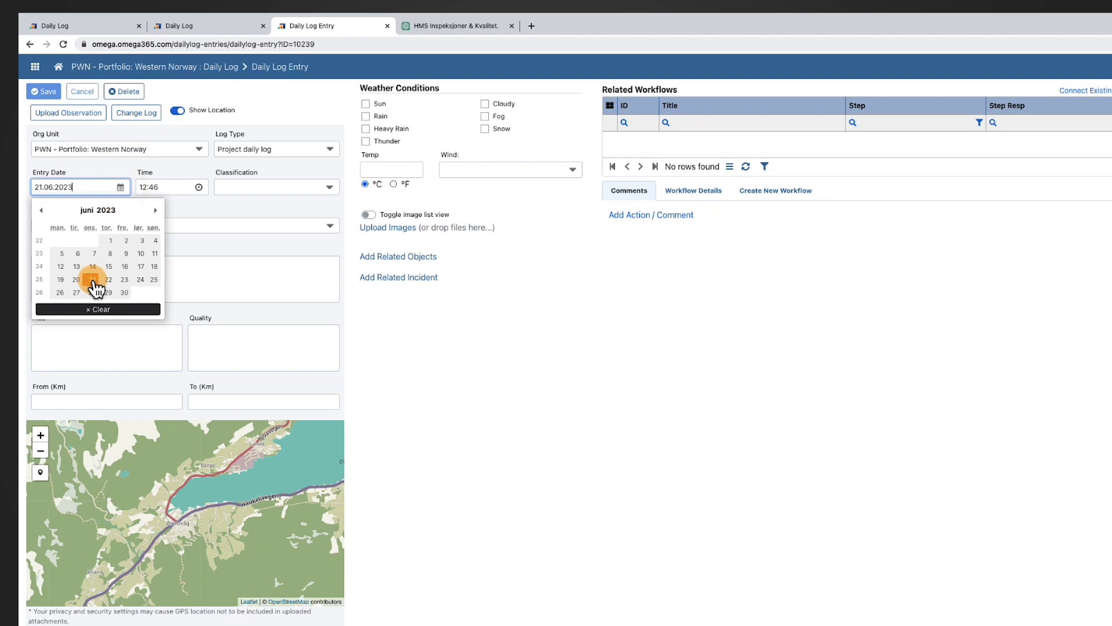
click(92, 280)
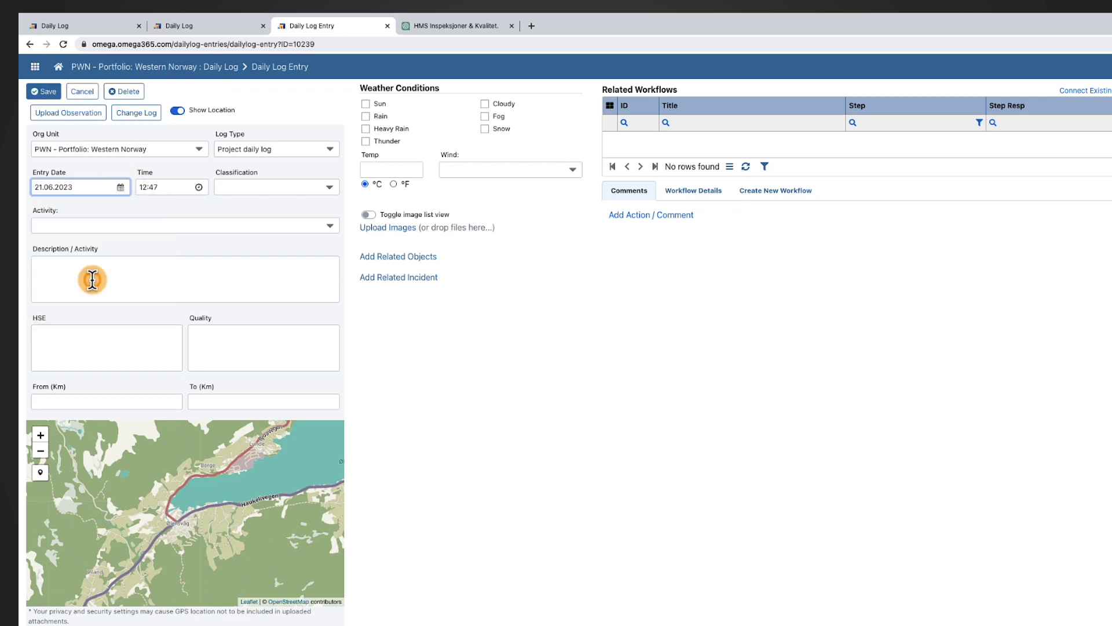
click(185, 186)
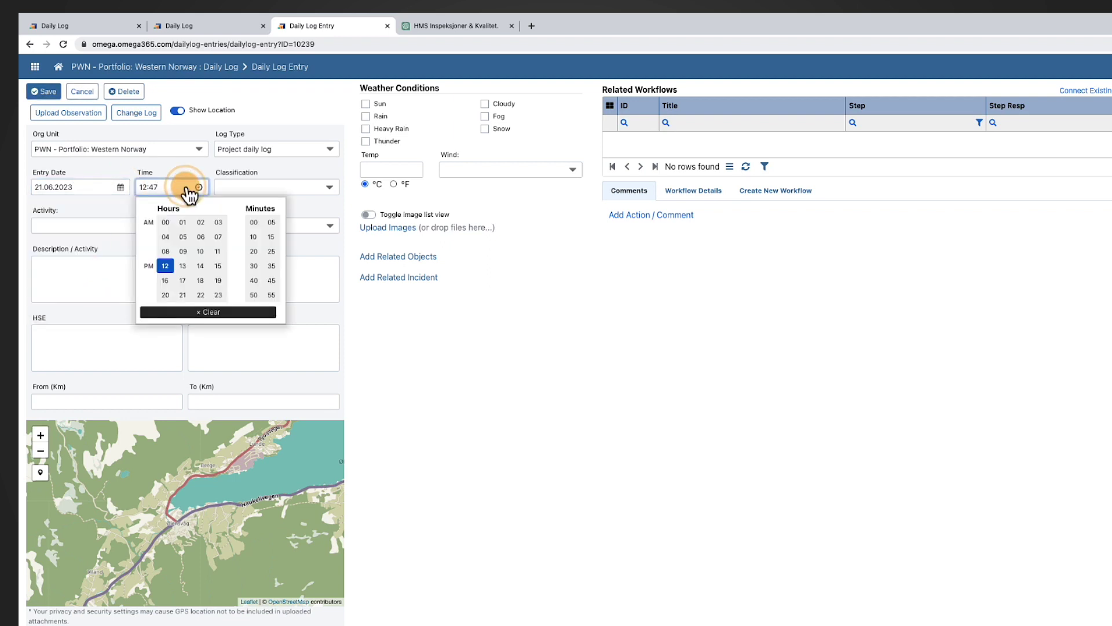
click(184, 251)
click(253, 222)
click(273, 186)
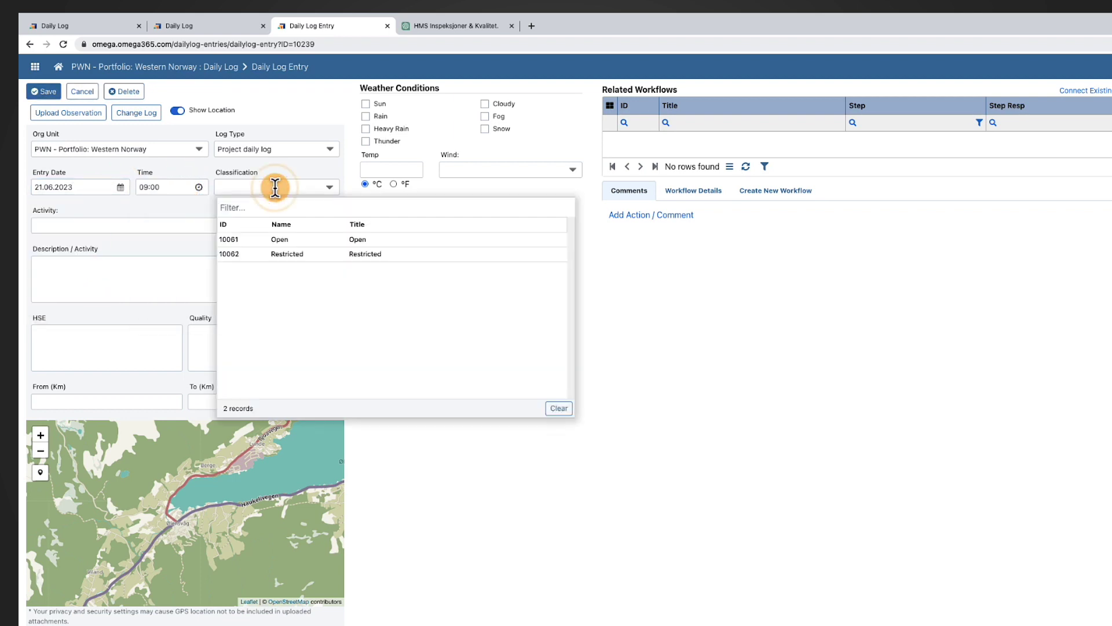
click(129, 225)
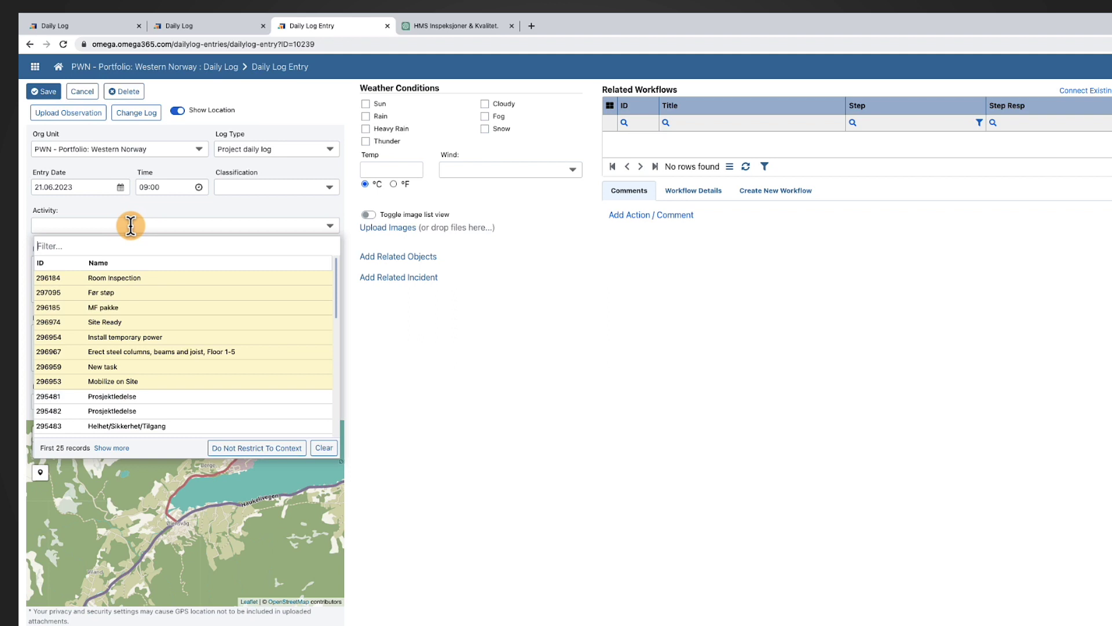
click(129, 279)
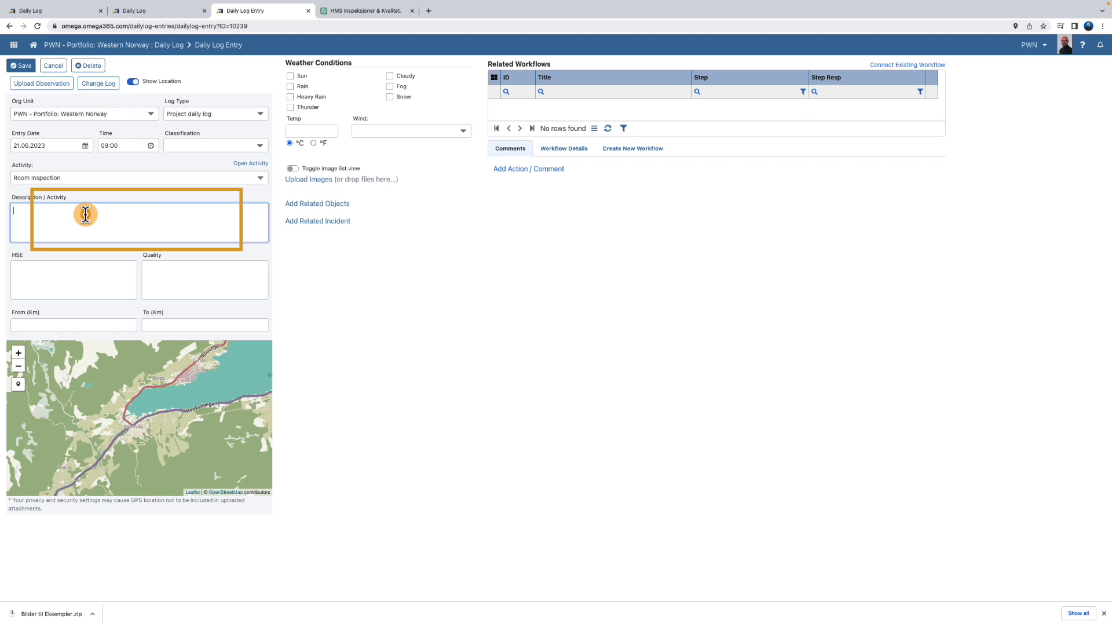
Paste the damaged-fence description and the HSE risk note into their fields
click(86, 215)
text(Noticed that a fence around the construction site was partially damaged.)
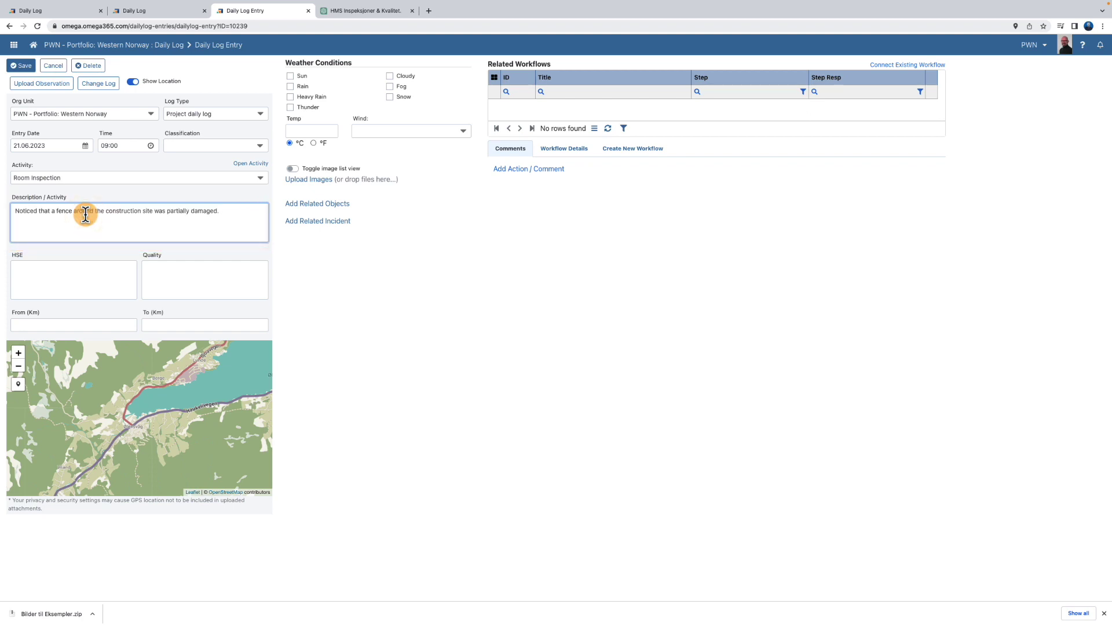
click(47, 277)
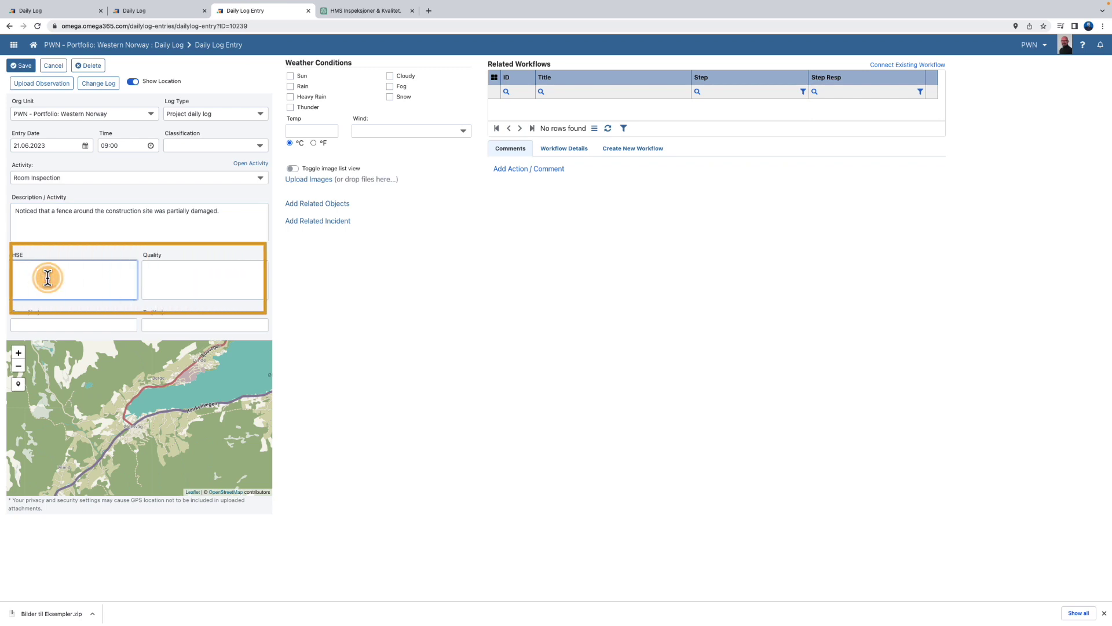
text(Partially damaged fences at the construction site can lead to unauthorized access and cause a risk of personal injury or theft.)
click(415, 350)
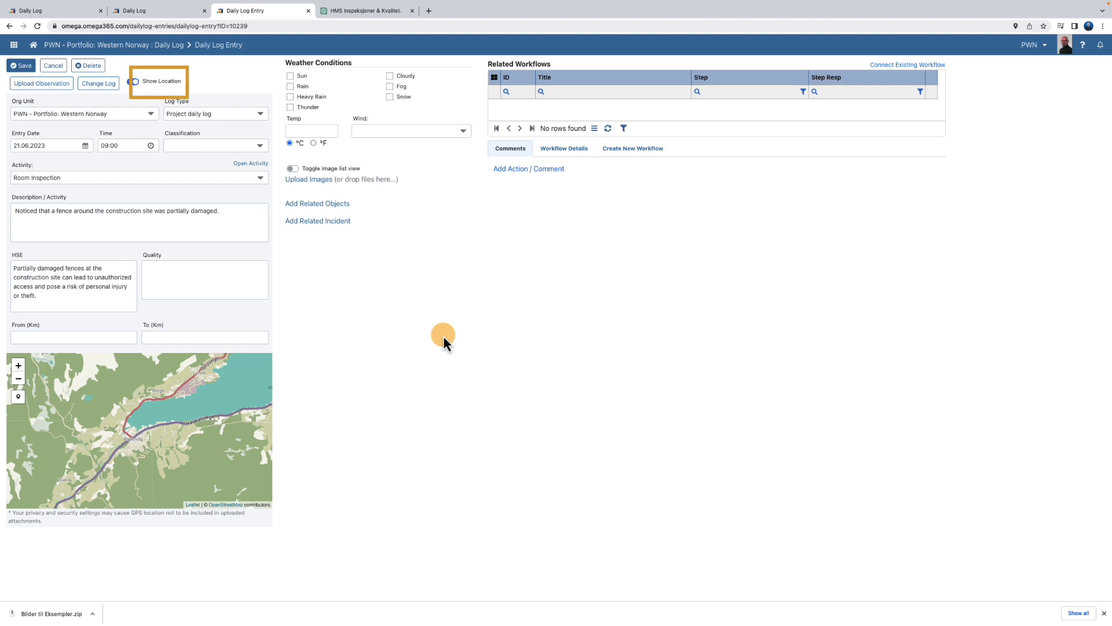
Zoom the location map to building level and place the entry marker on the waterside building
click(133, 81)
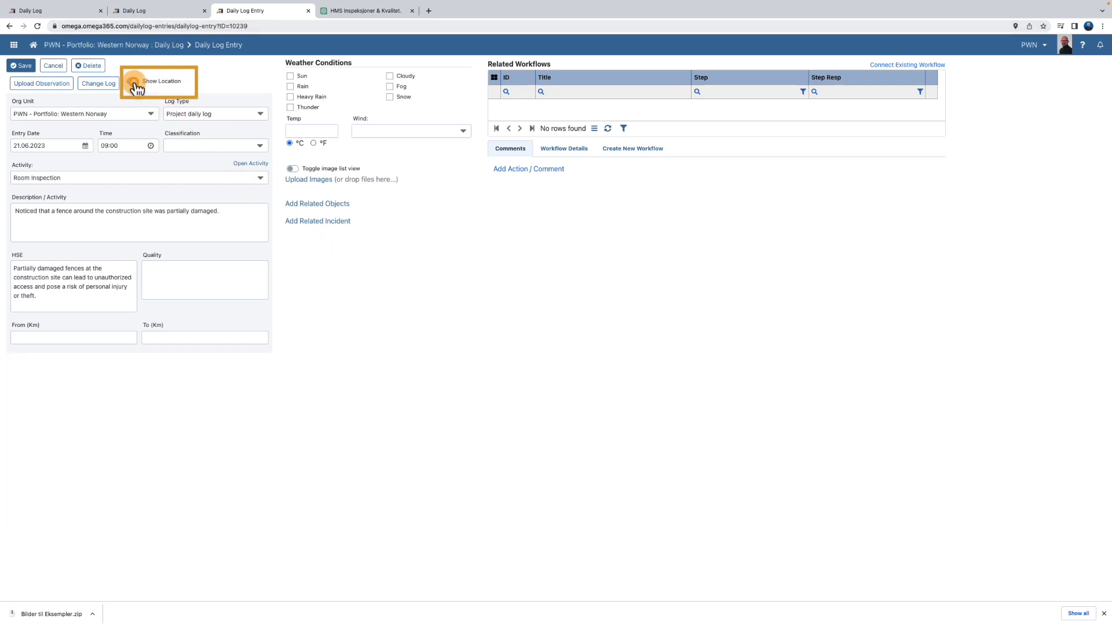
click(134, 82)
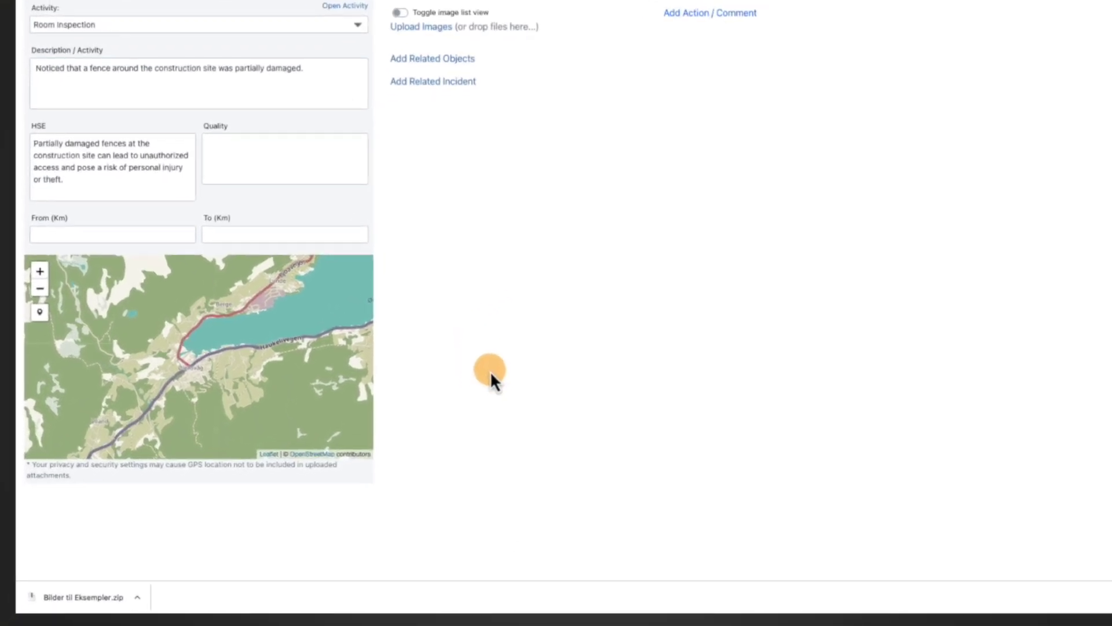
click(43, 299)
click(43, 256)
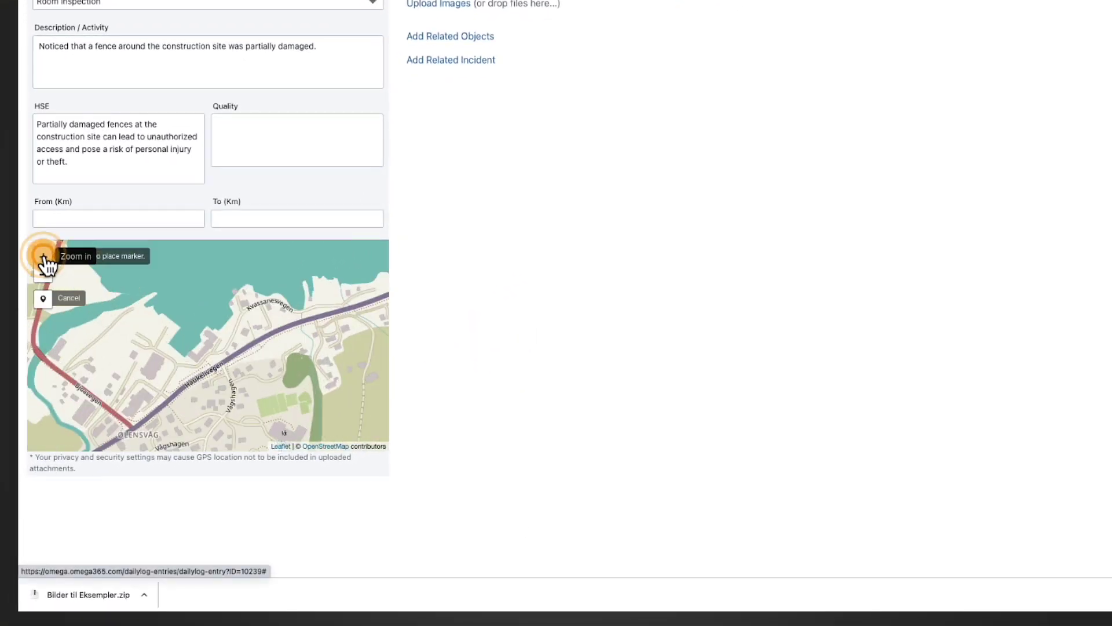
click(42, 256)
click(43, 256)
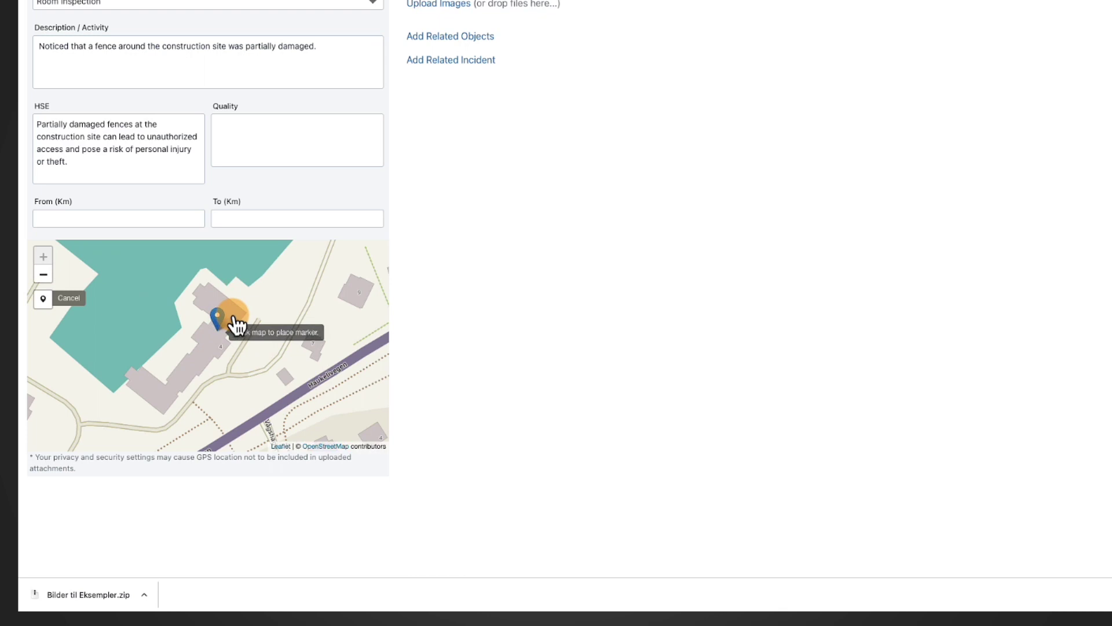
click(232, 315)
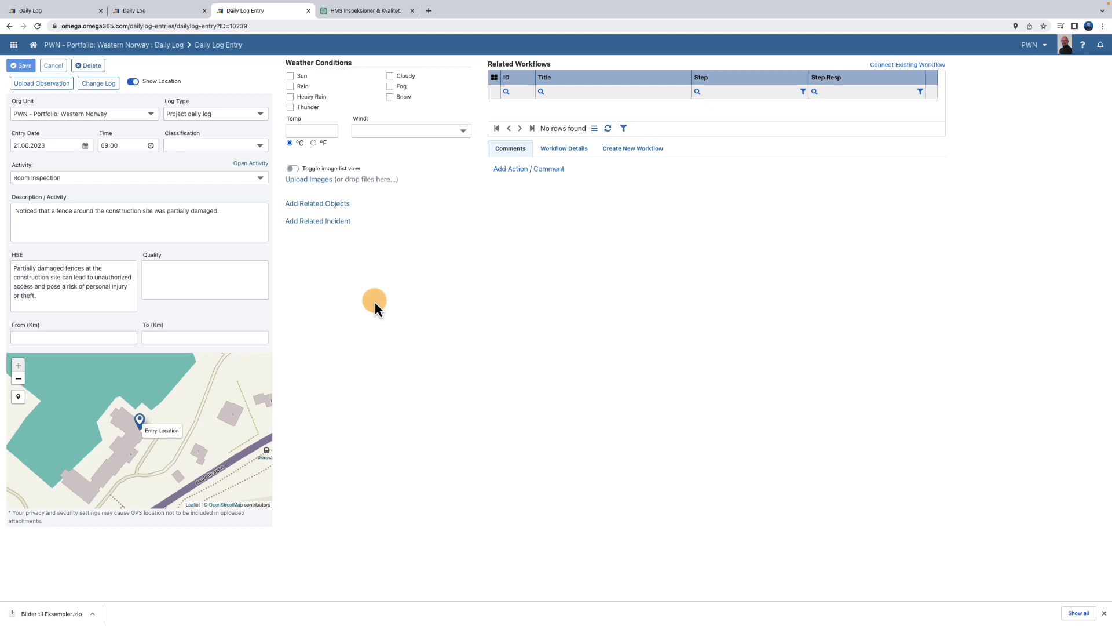
Record the weather as Sun, temperature 16, and wind Soft Breeze 5,5-7,9 m/s
click(290, 76)
click(315, 130)
text(16)
click(364, 128)
click(383, 213)
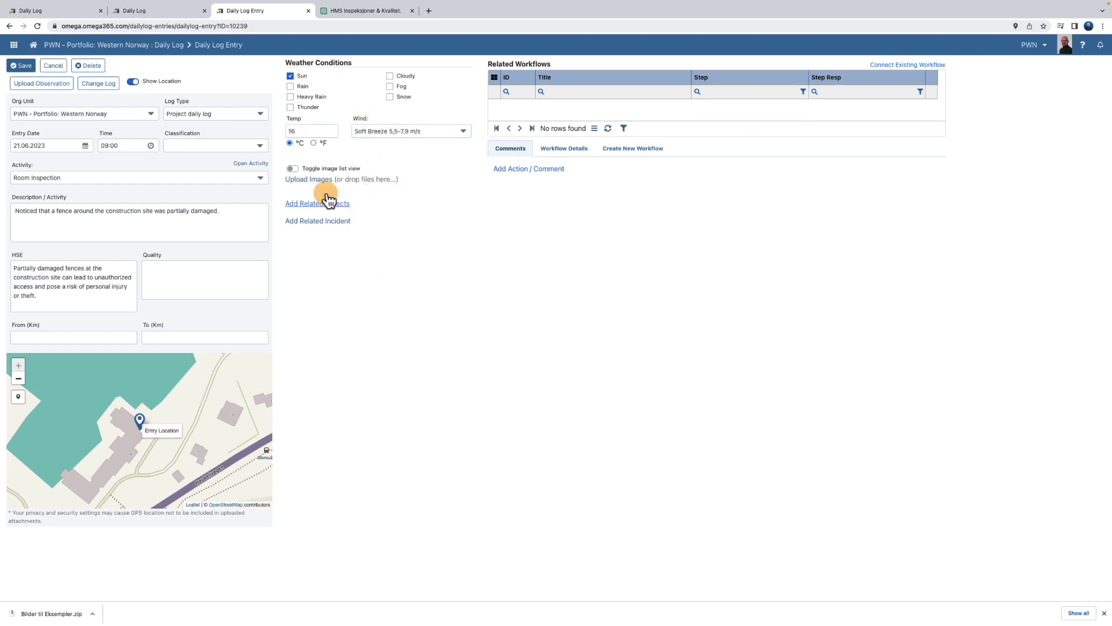
Upload Onsite inspection.png from the Project images folder to the entry
click(309, 179)
click(372, 262)
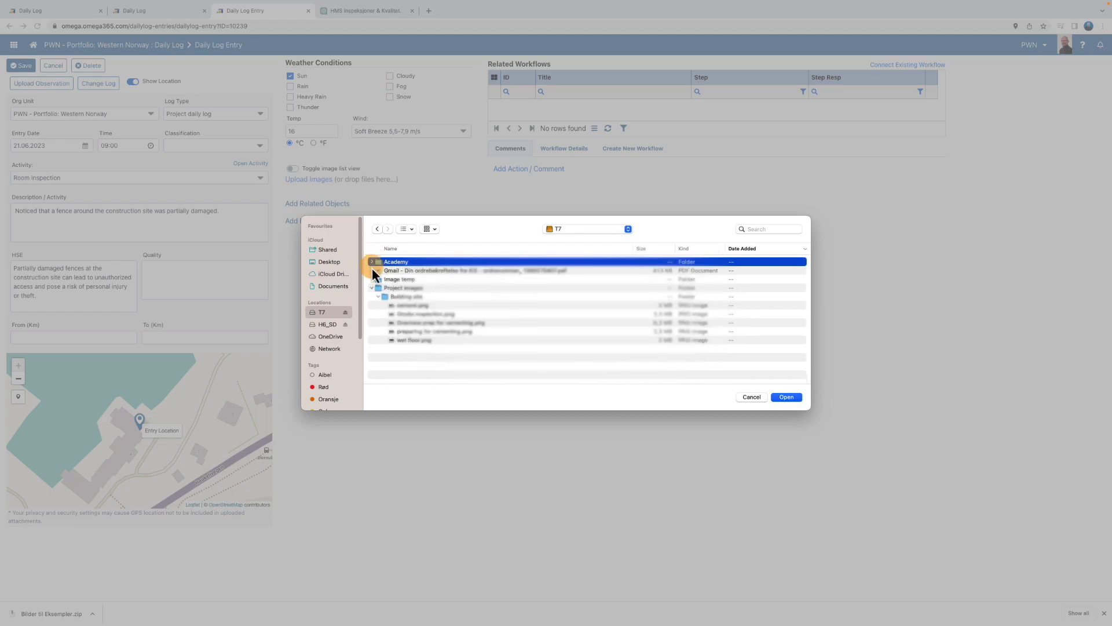
click(371, 289)
click(370, 288)
click(413, 313)
click(787, 397)
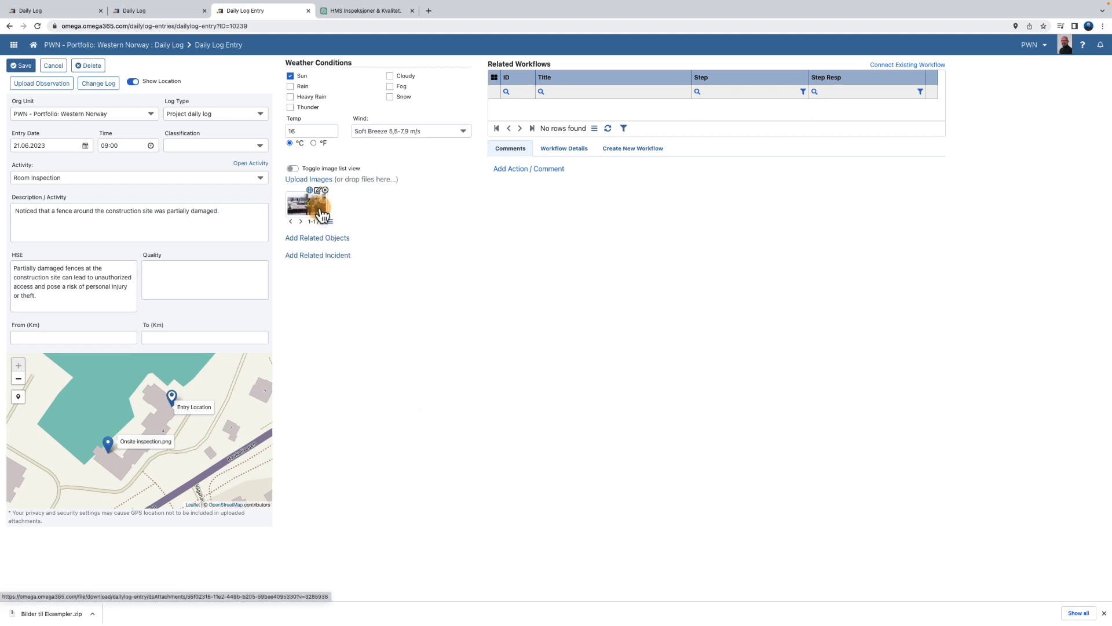
Place a new map point for Onsite inspection.png and update its position
mouse_move(321, 212)
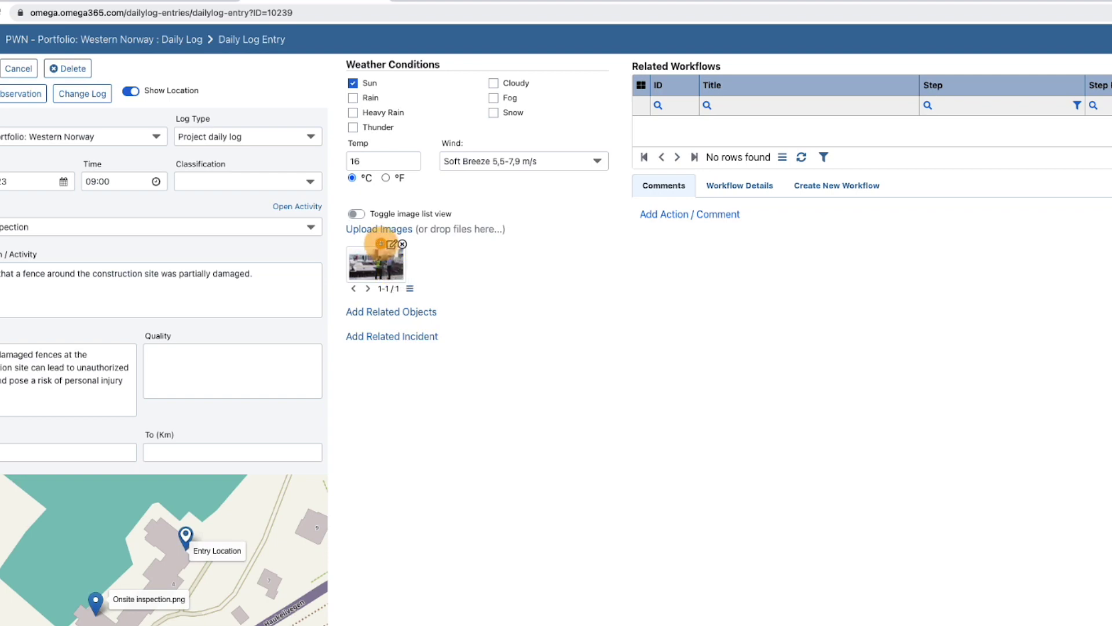
click(380, 243)
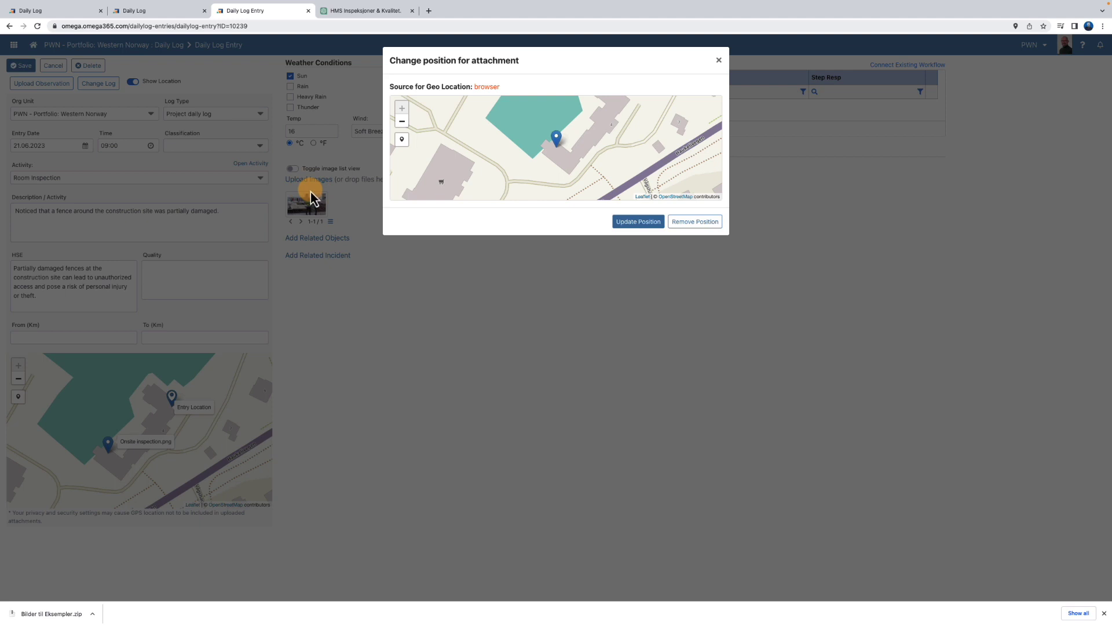
drag(560, 145, 561, 148)
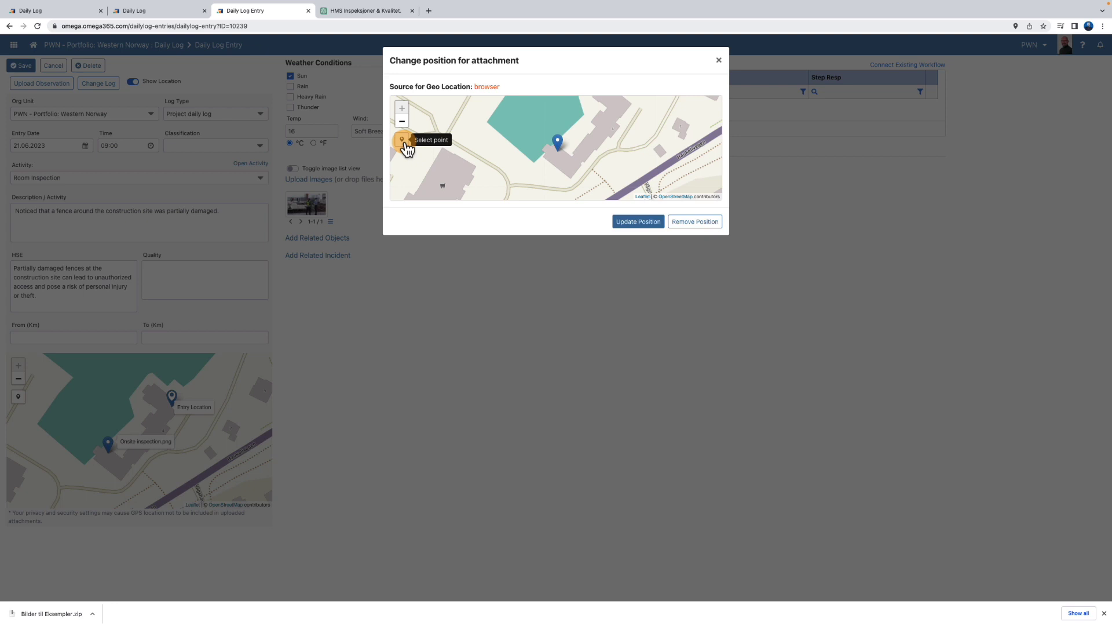
click(403, 141)
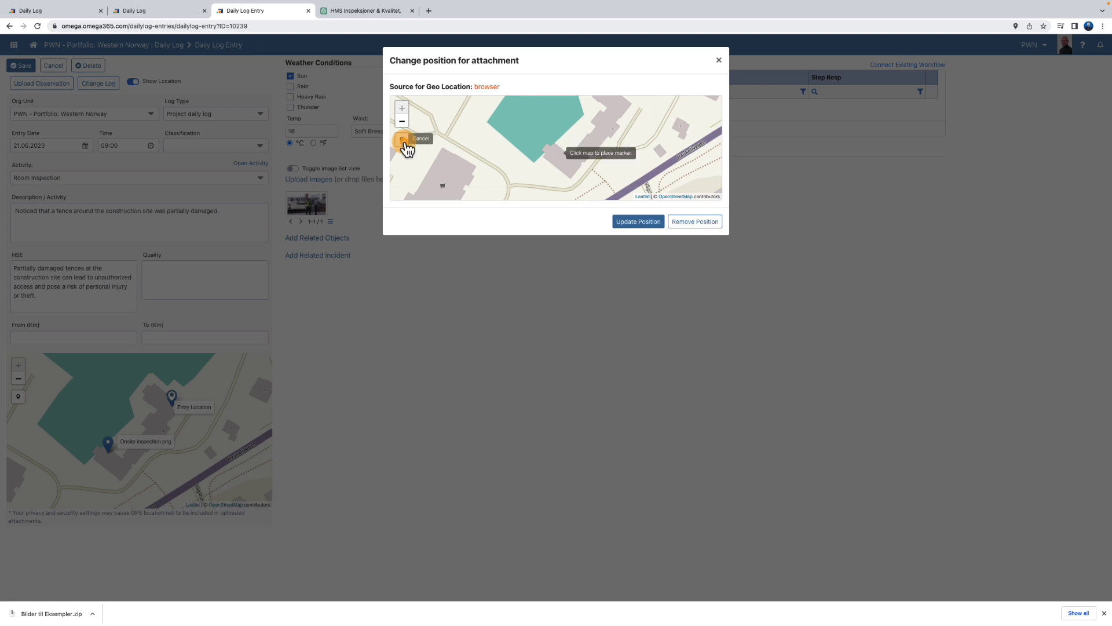
click(574, 170)
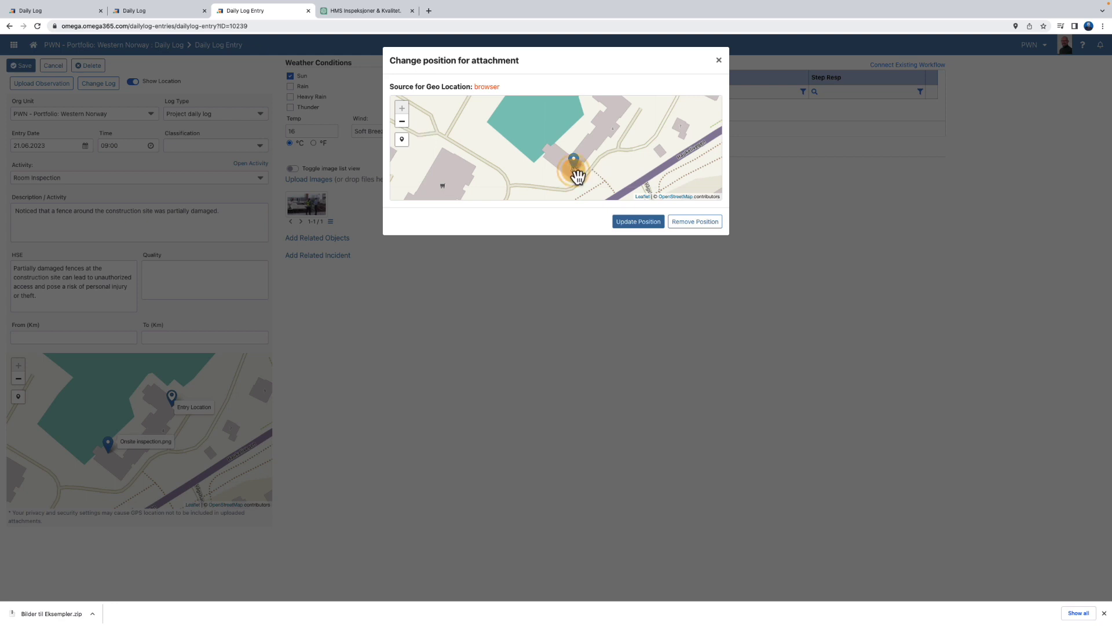
click(650, 223)
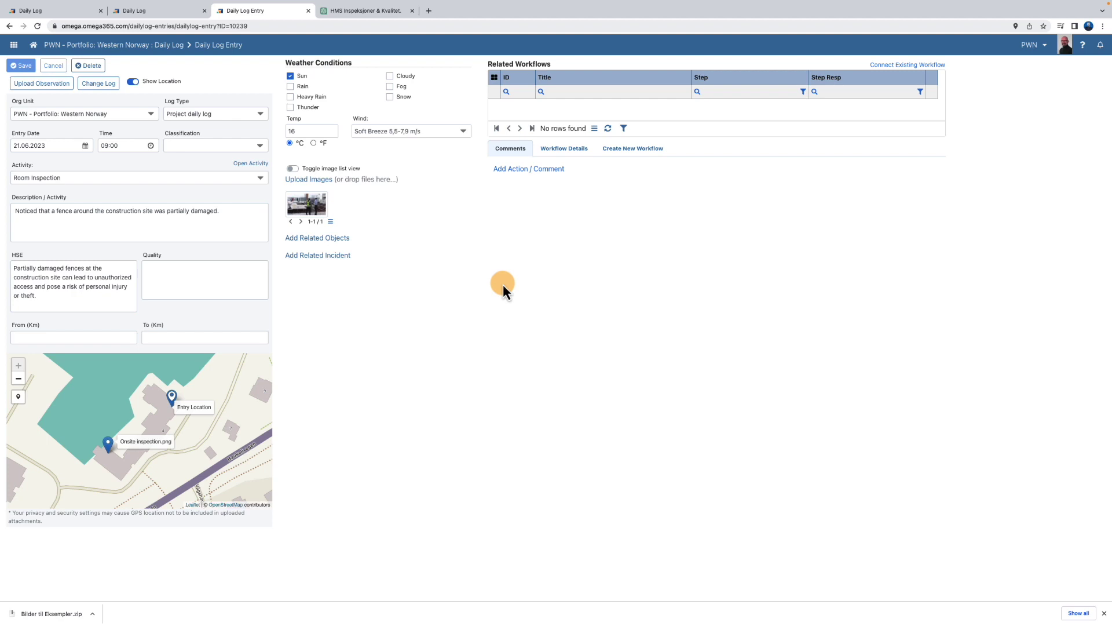
Check the Related Objects and Related Incident pickers without adding any, then start a new workflow
click(332, 238)
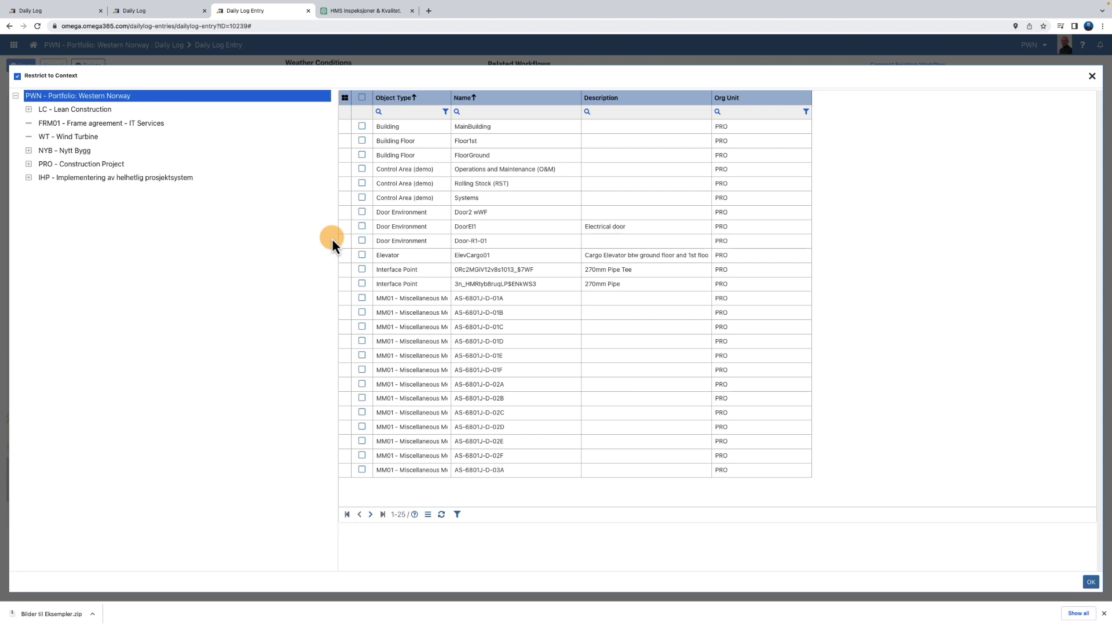
click(1092, 75)
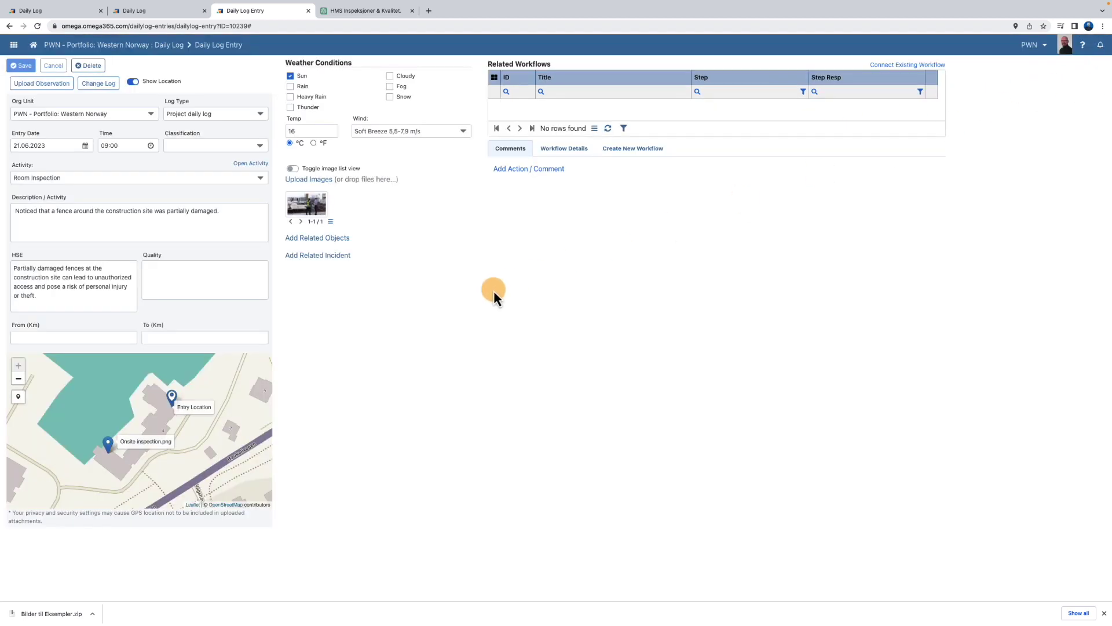
click(322, 256)
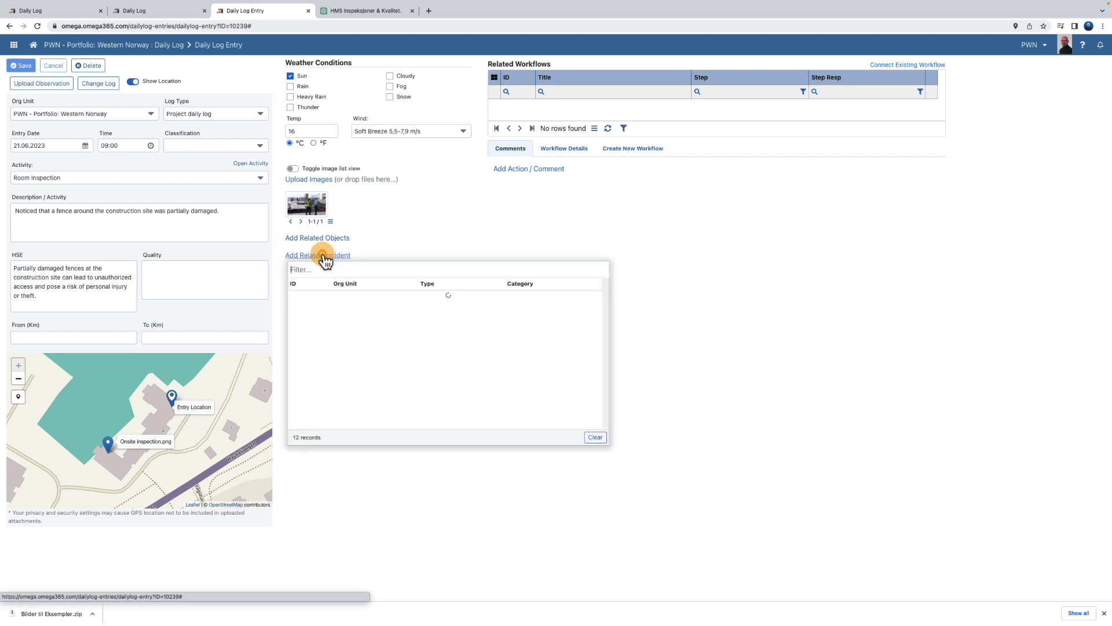
click(429, 250)
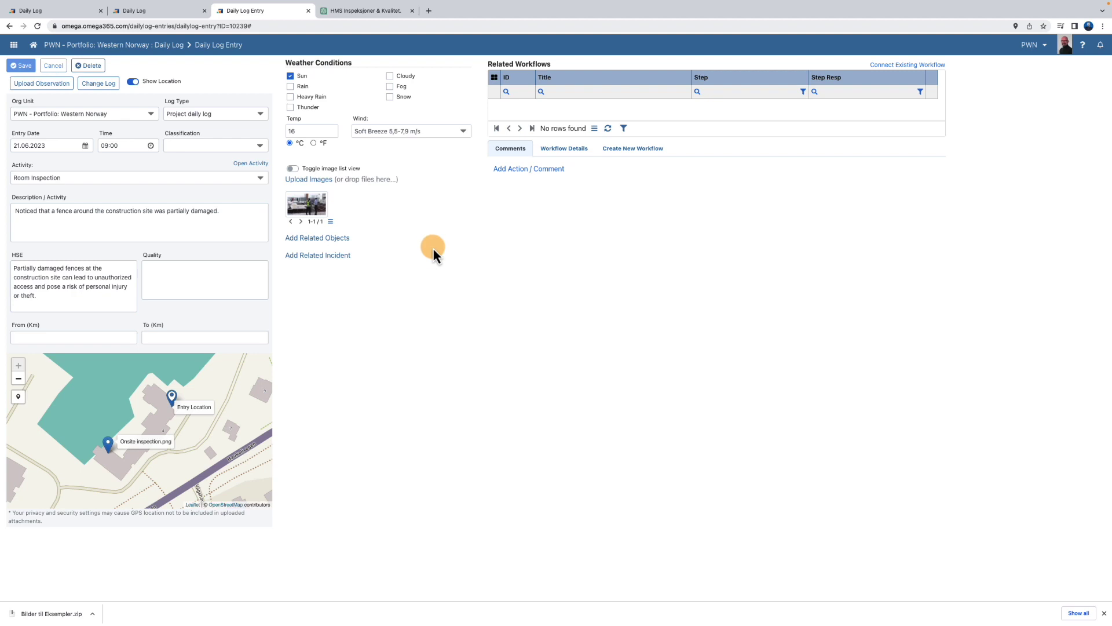
click(624, 152)
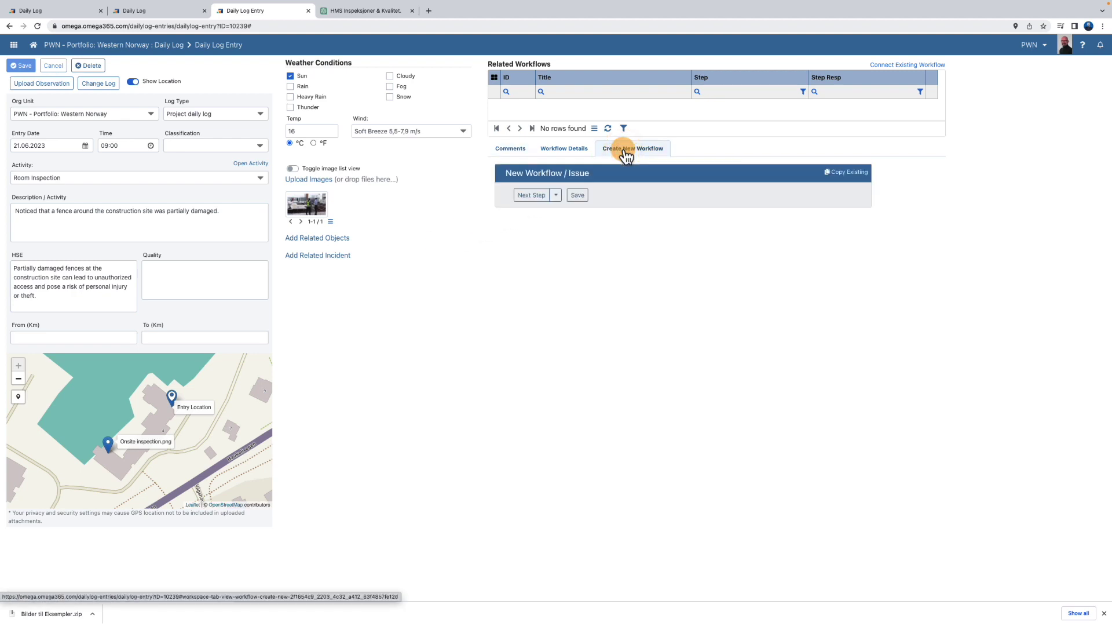
Review workflow details, existing workflows, and the Assign To list without connecting or assigning anything
click(560, 149)
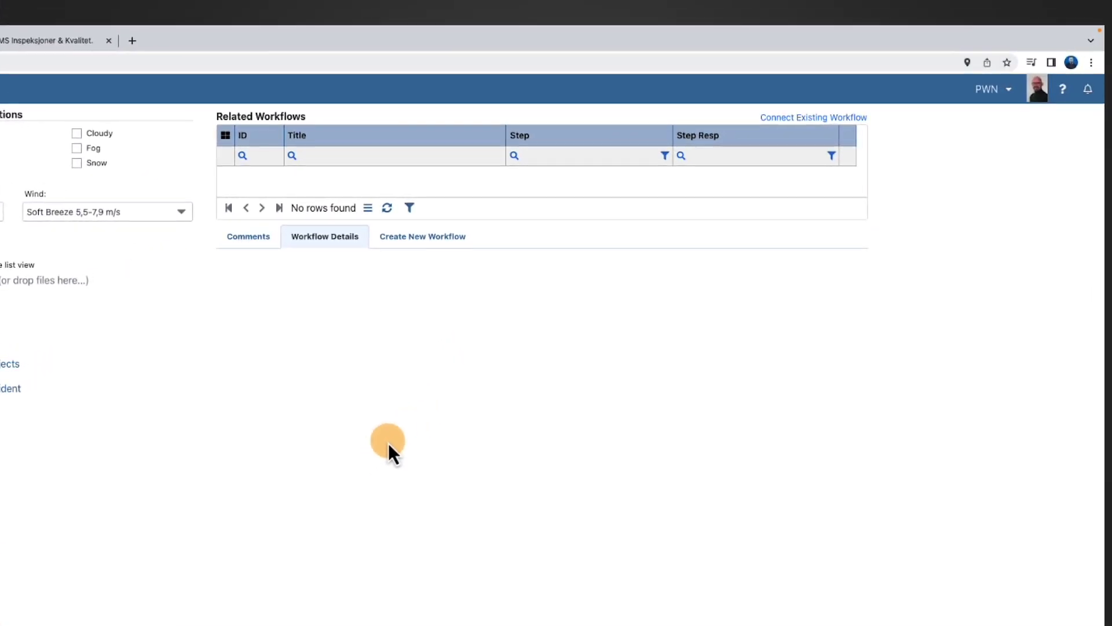
click(797, 120)
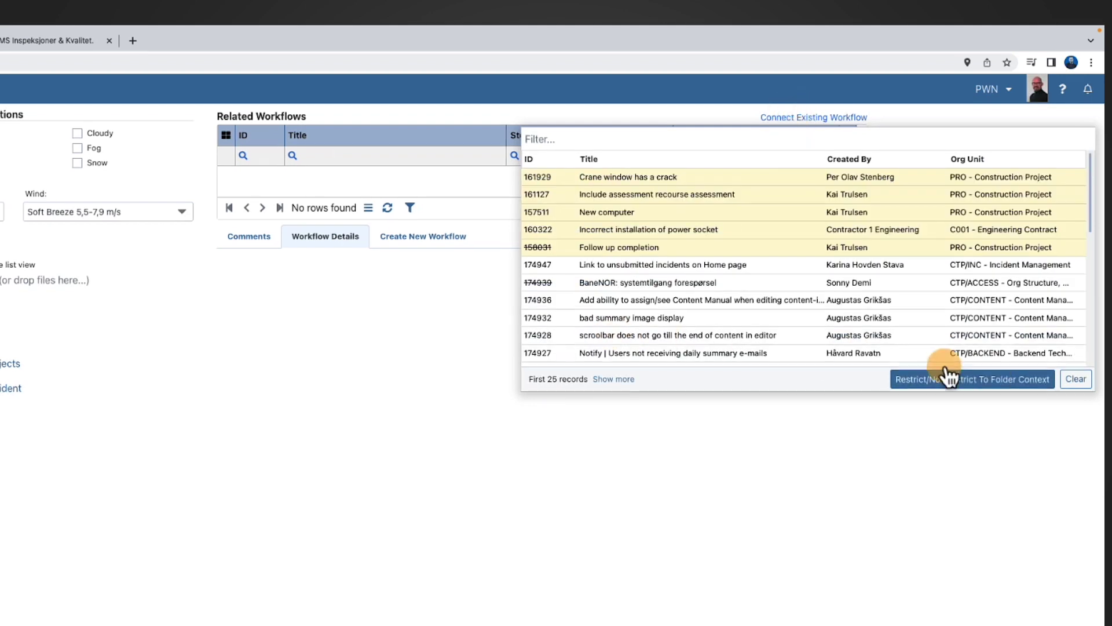
click(1076, 379)
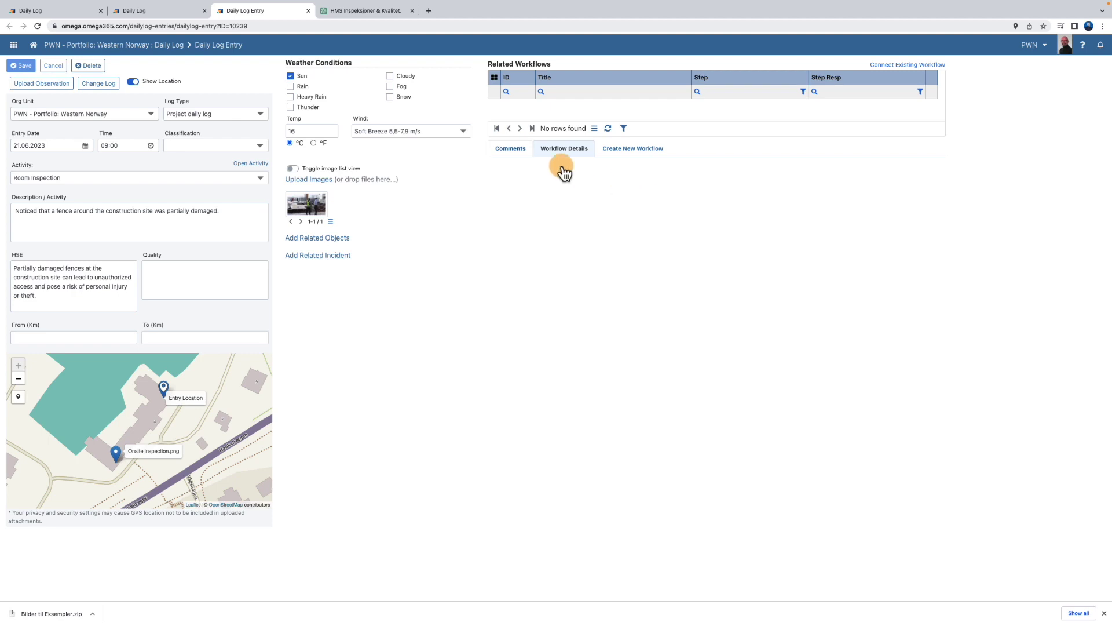
click(510, 148)
click(515, 169)
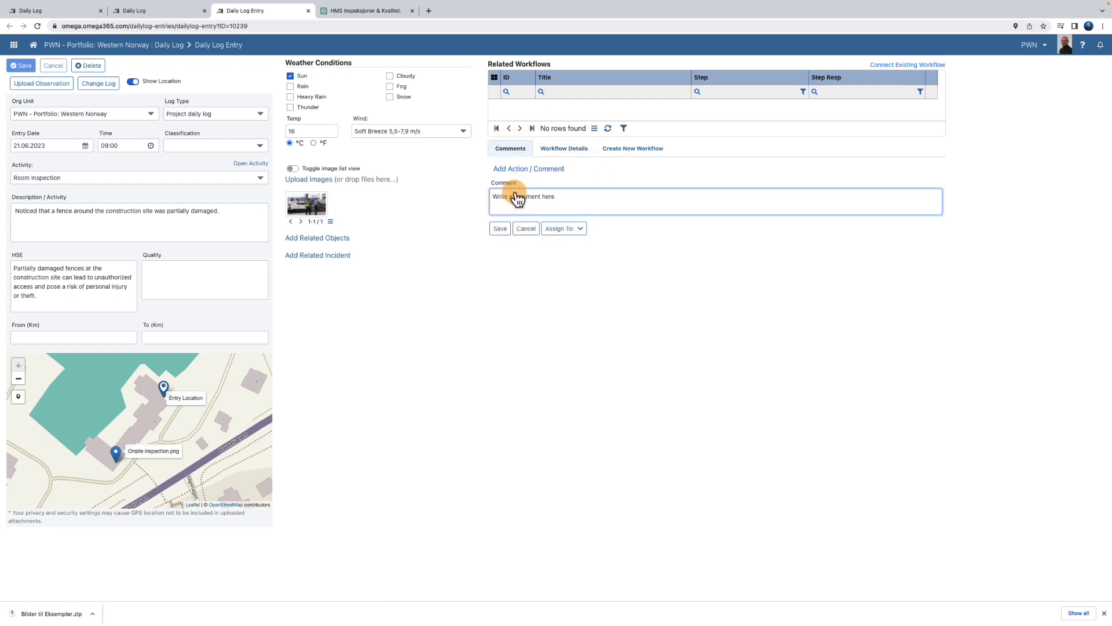
click(553, 228)
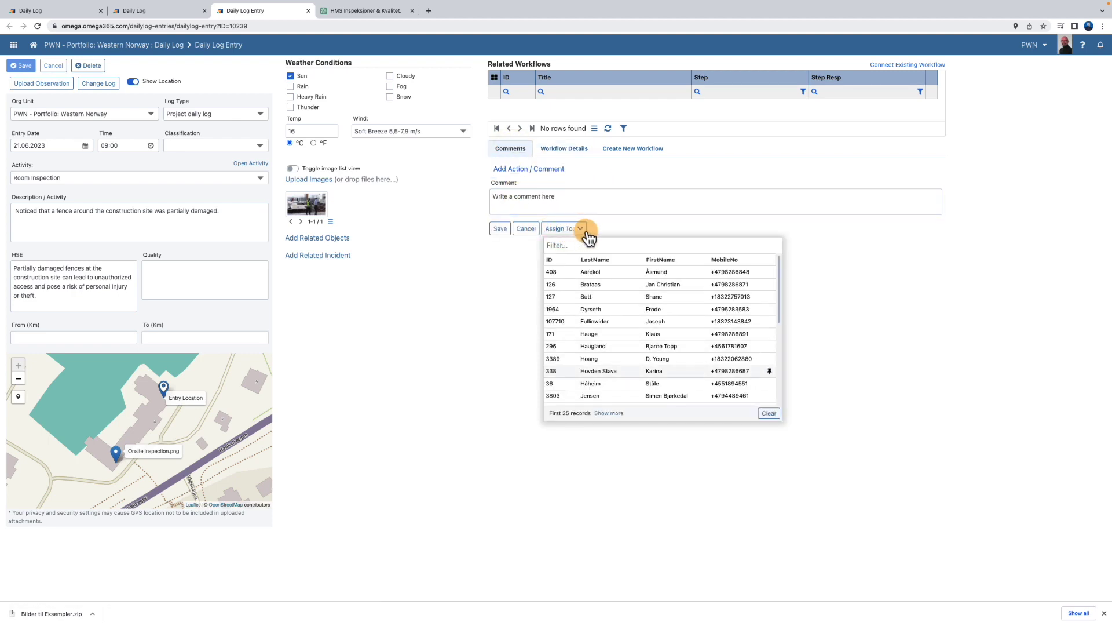
click(645, 233)
Save the entry, view Onsite inspection.png's details in the Image Archive, then return to the entry log
click(502, 230)
click(463, 459)
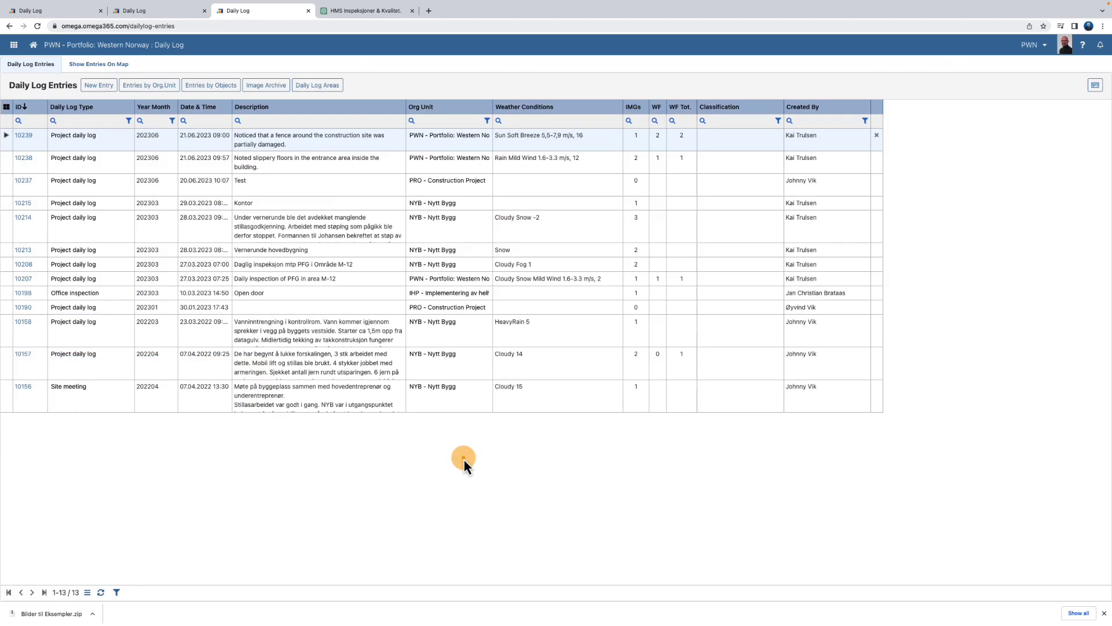
click(269, 87)
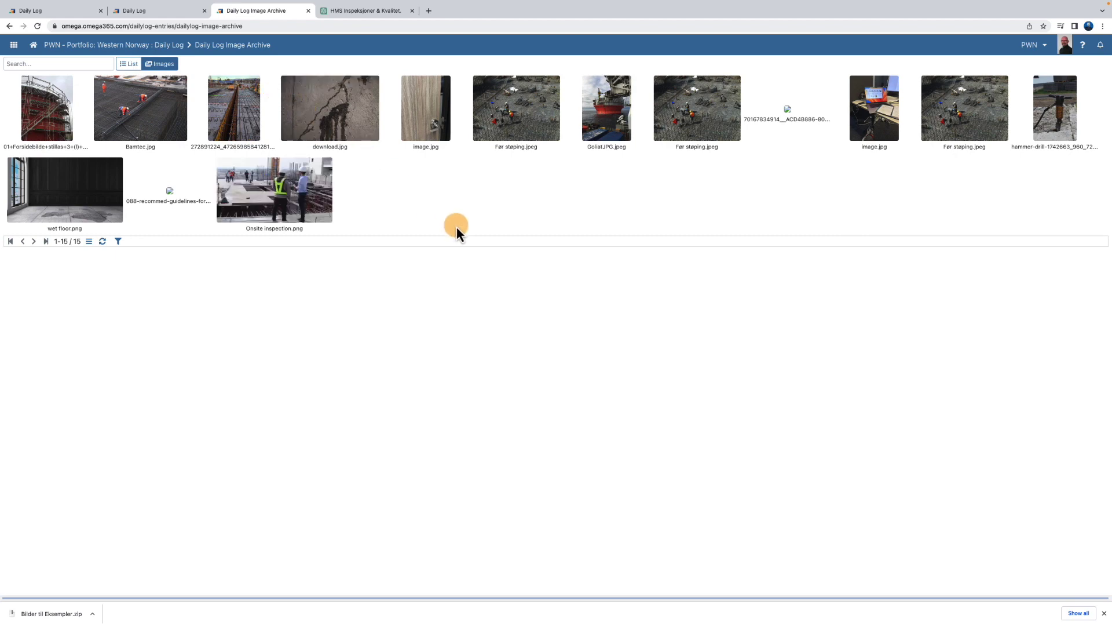
click(309, 202)
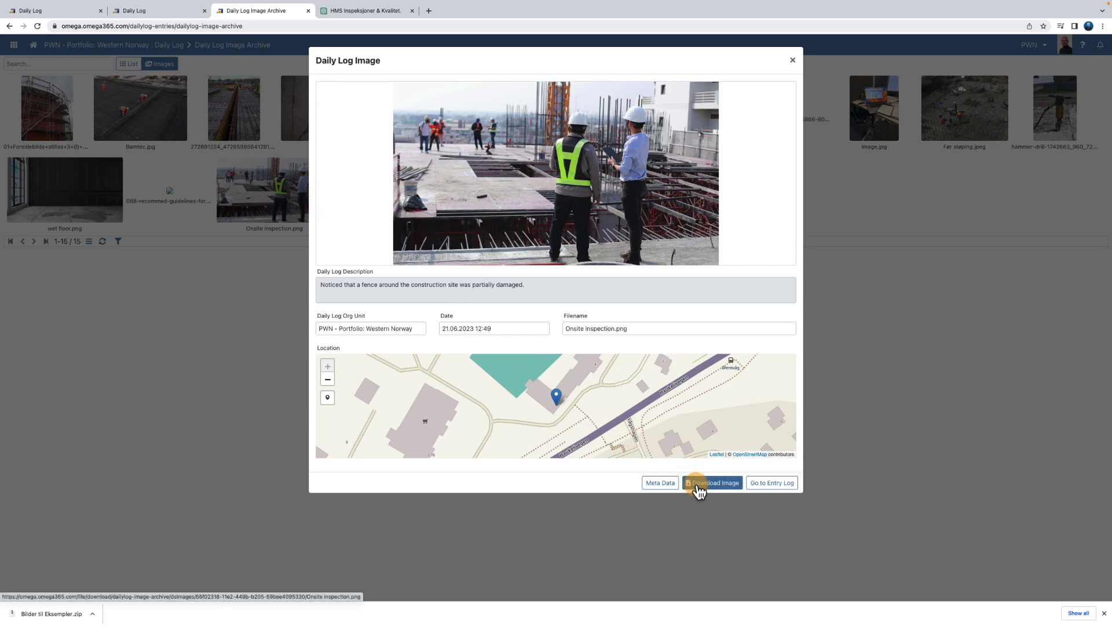
click(786, 488)
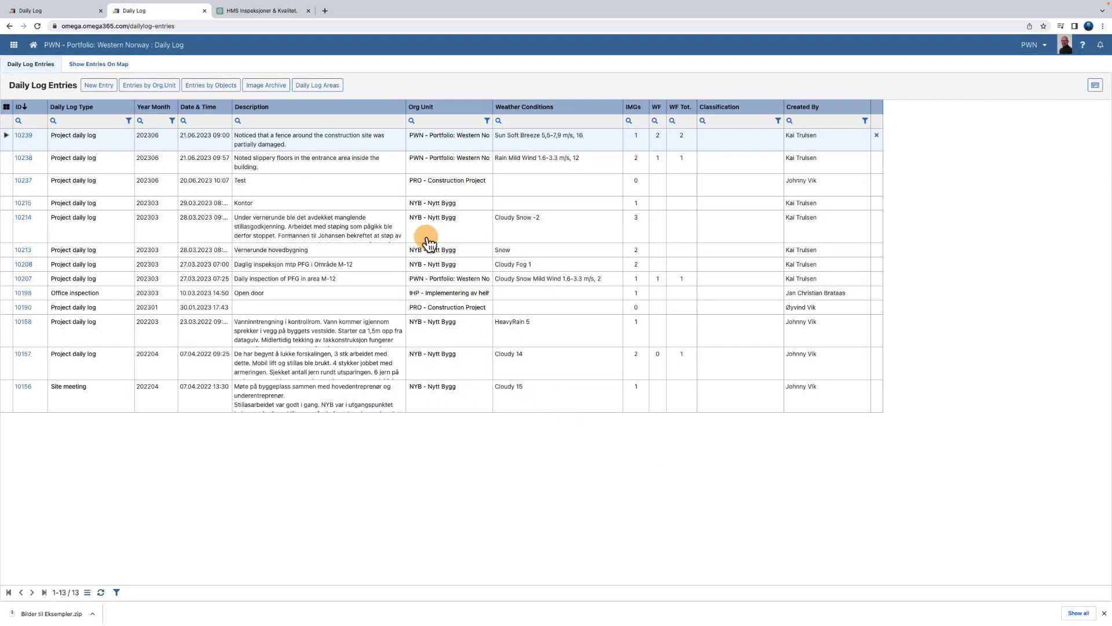
On Daily Log Areas, draw a five-corner polygon around the waterside building and close it
click(316, 86)
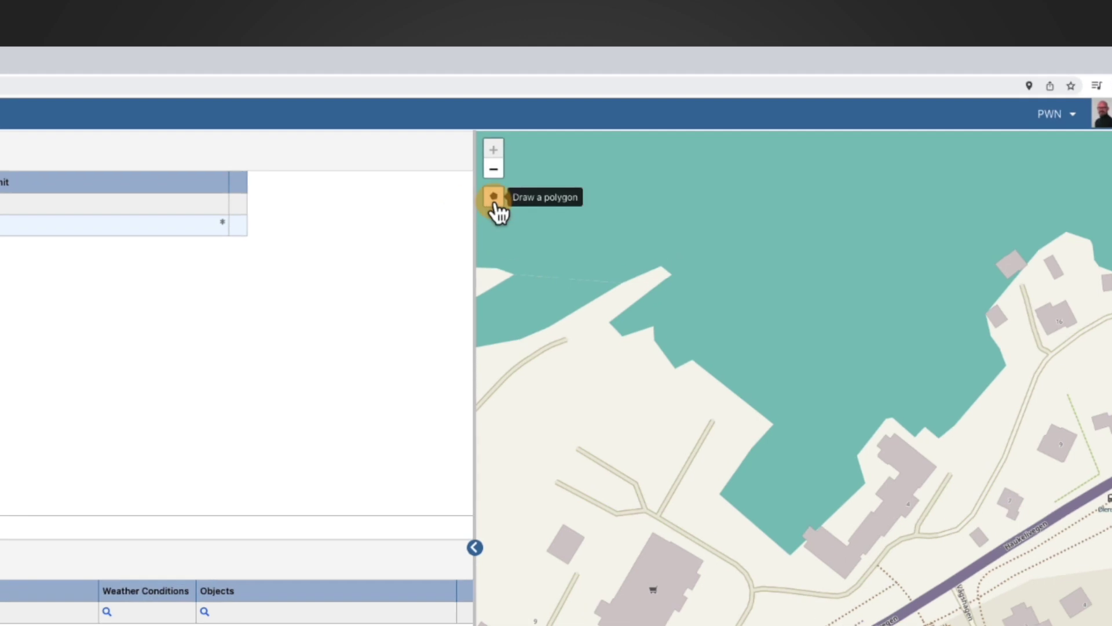
click(659, 100)
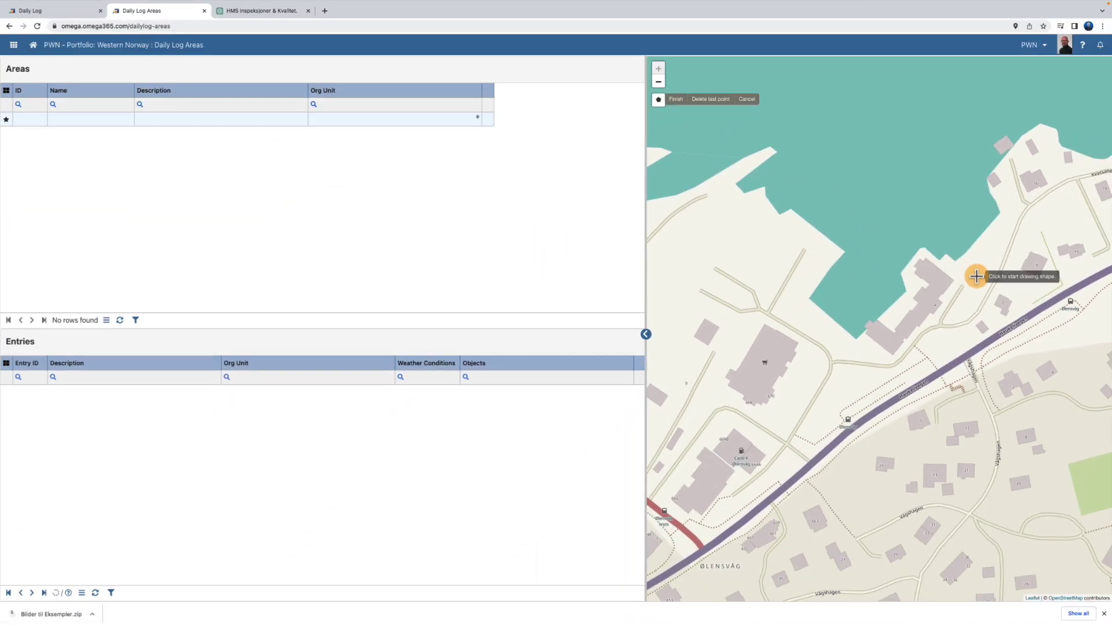
click(977, 276)
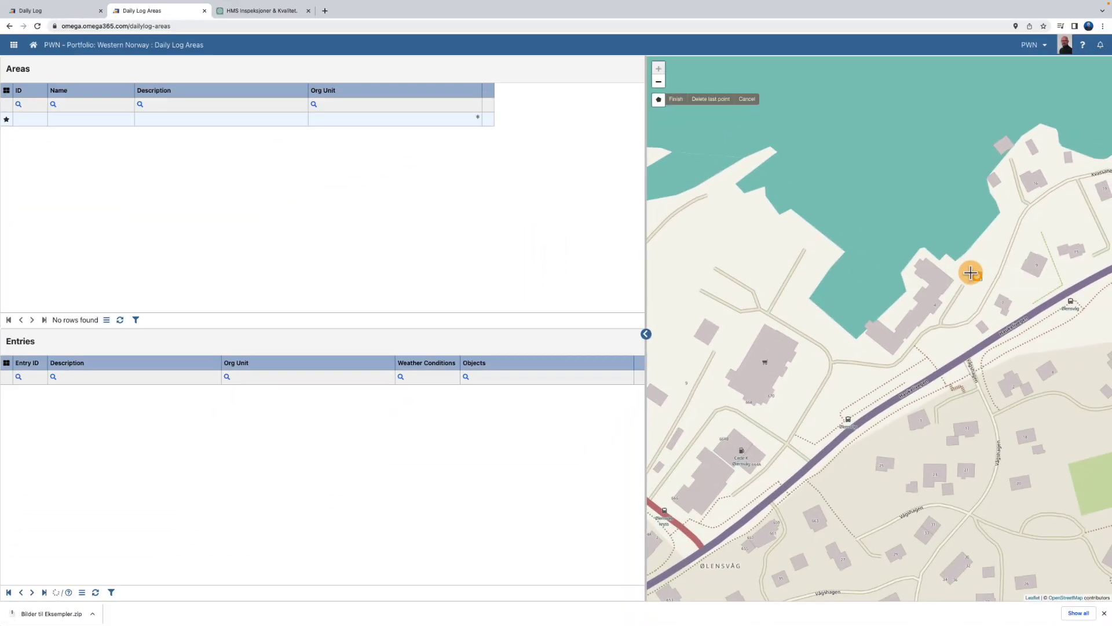
click(920, 243)
click(879, 270)
click(845, 340)
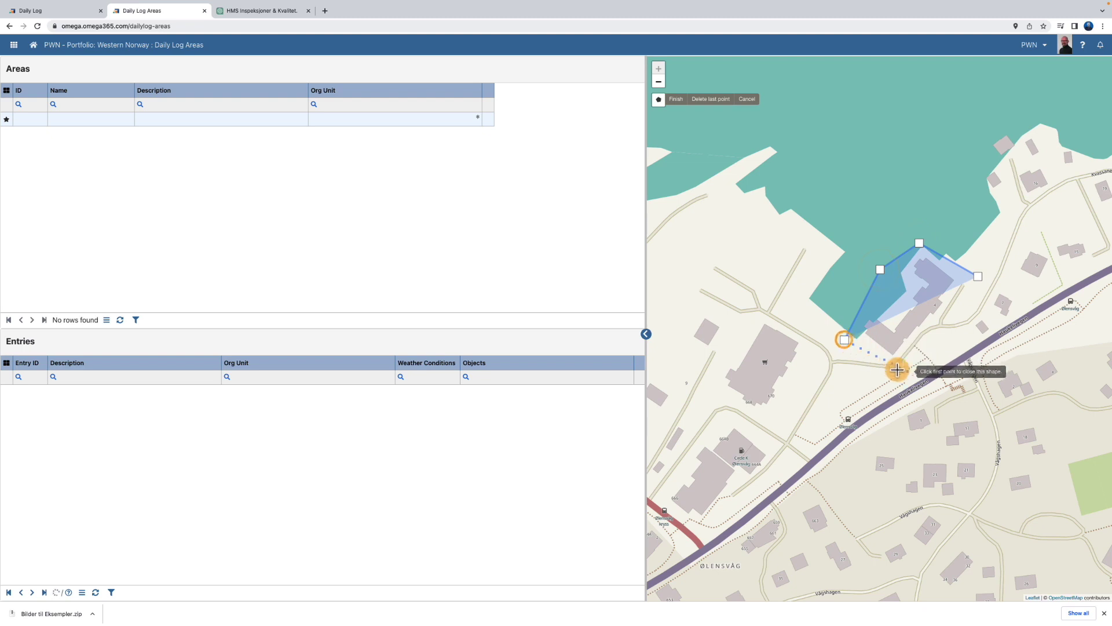
click(917, 380)
click(978, 276)
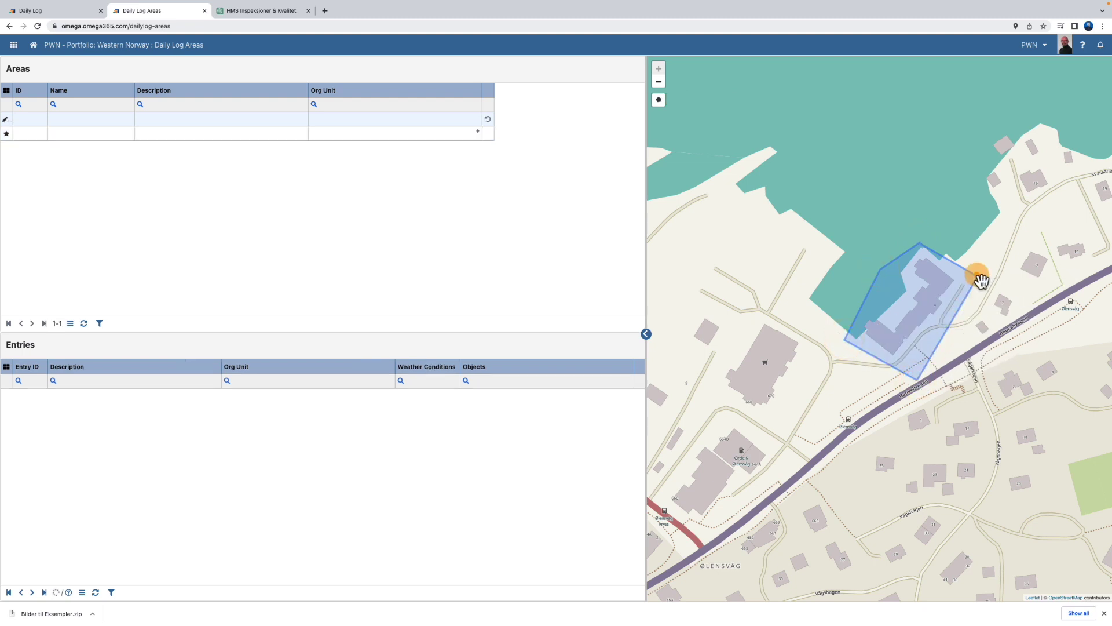
Enter 'Langbygget' as the name of new area 10030 and move on to its Description
click(93, 119)
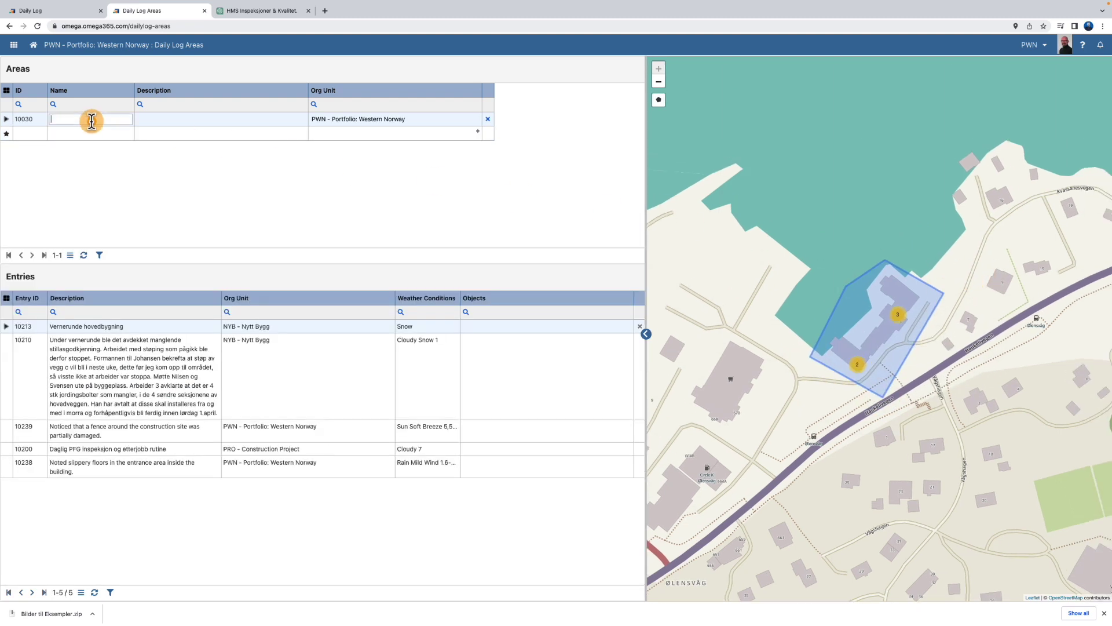
text(Langbygget)
key(Tab)
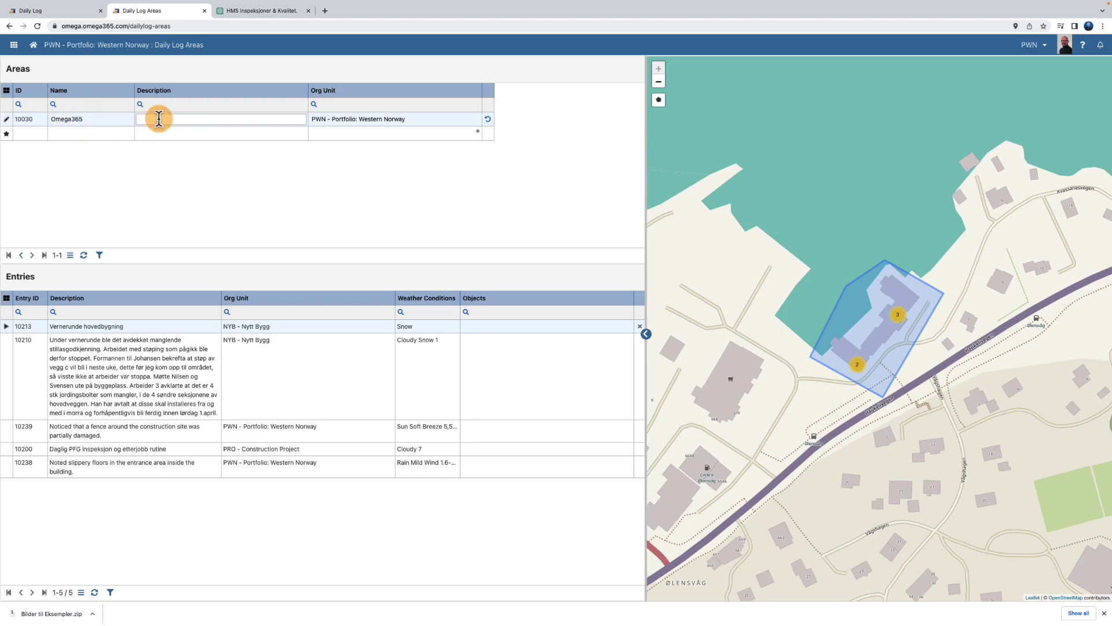